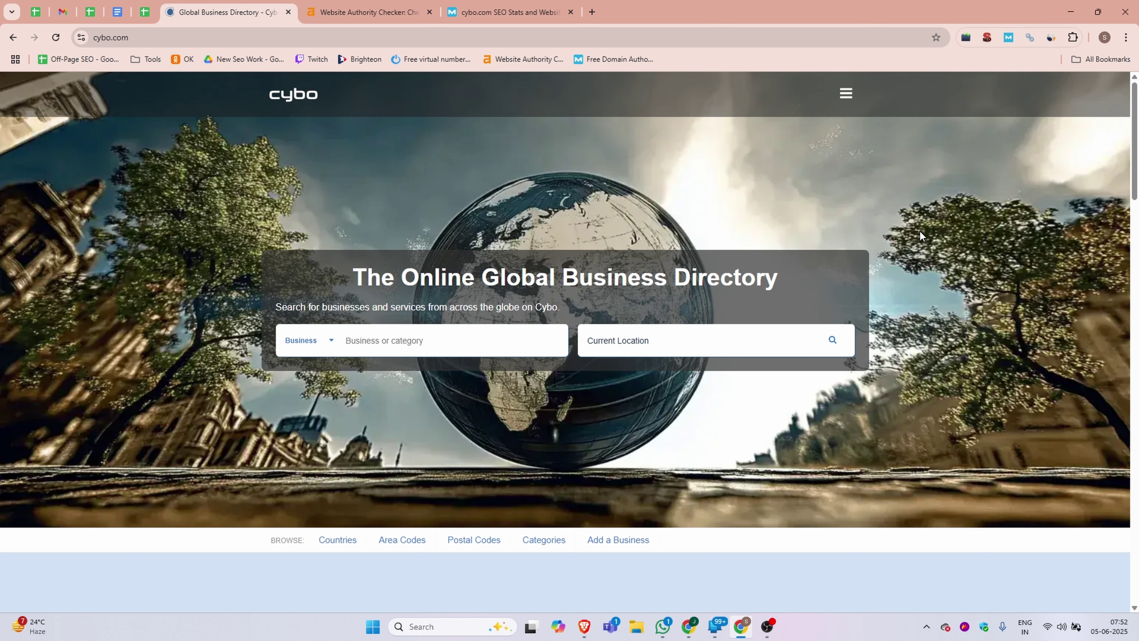
- Check cybo.com's Ahrefs domain rating and Moz domain authority results
scroll(252, 242, "down", 20)
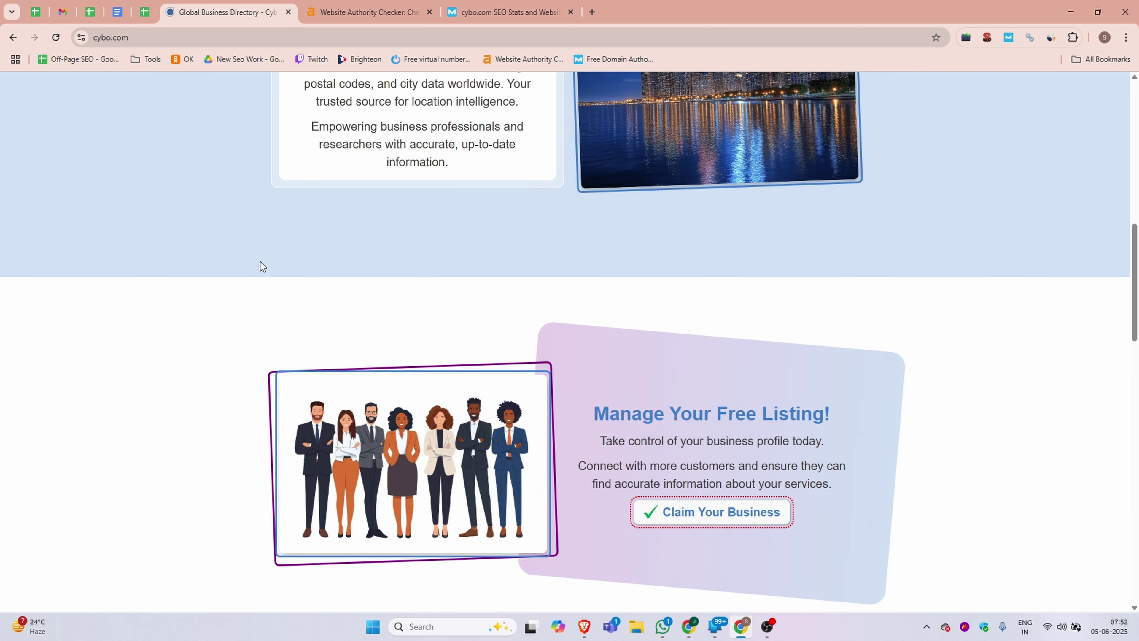
scroll(268, 317, "up", 20)
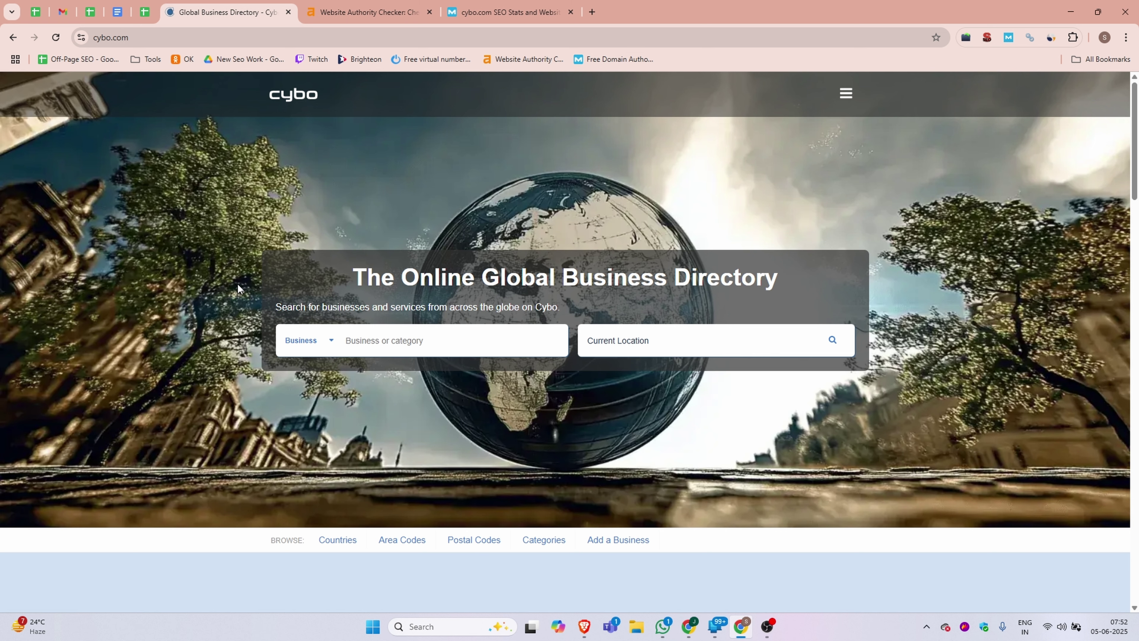
left_click(79, 38)
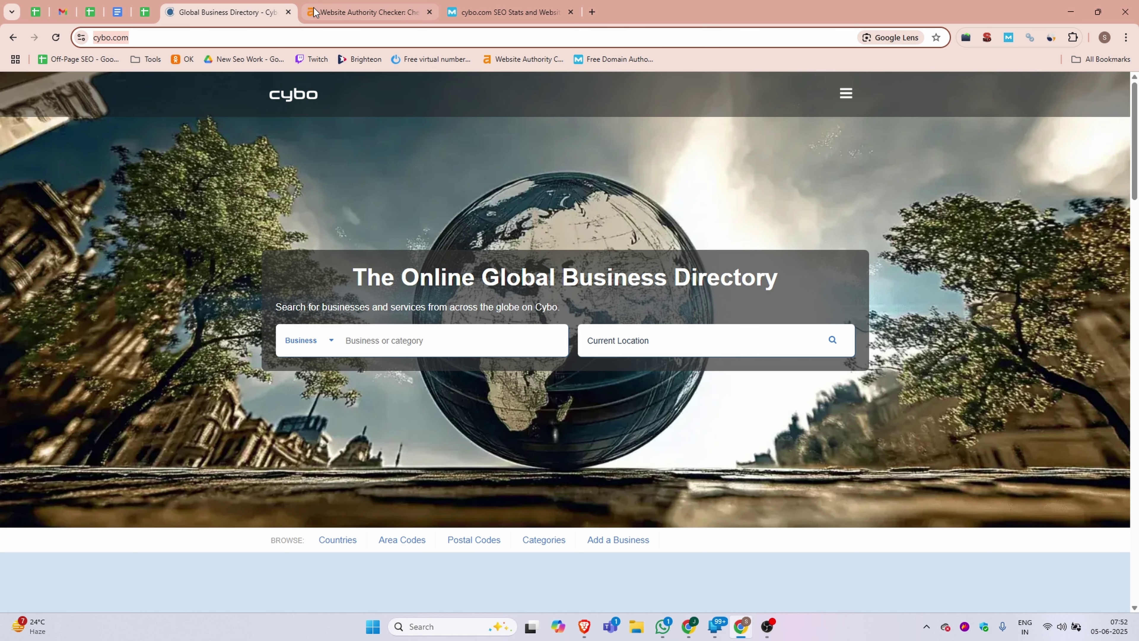
left_click(337, 7)
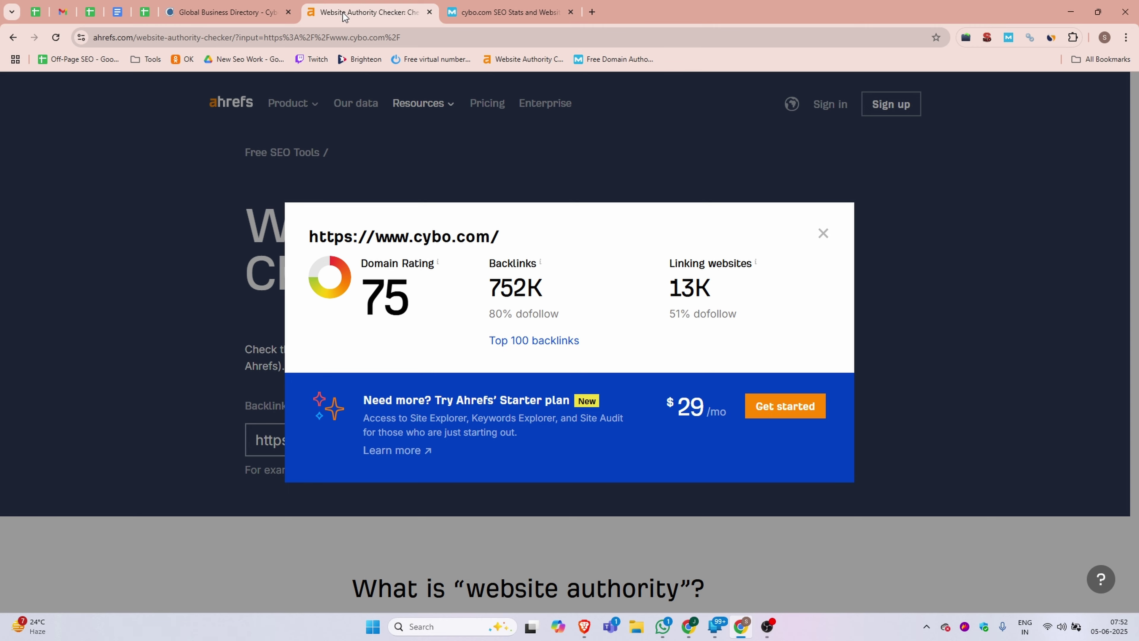
left_click(509, 12)
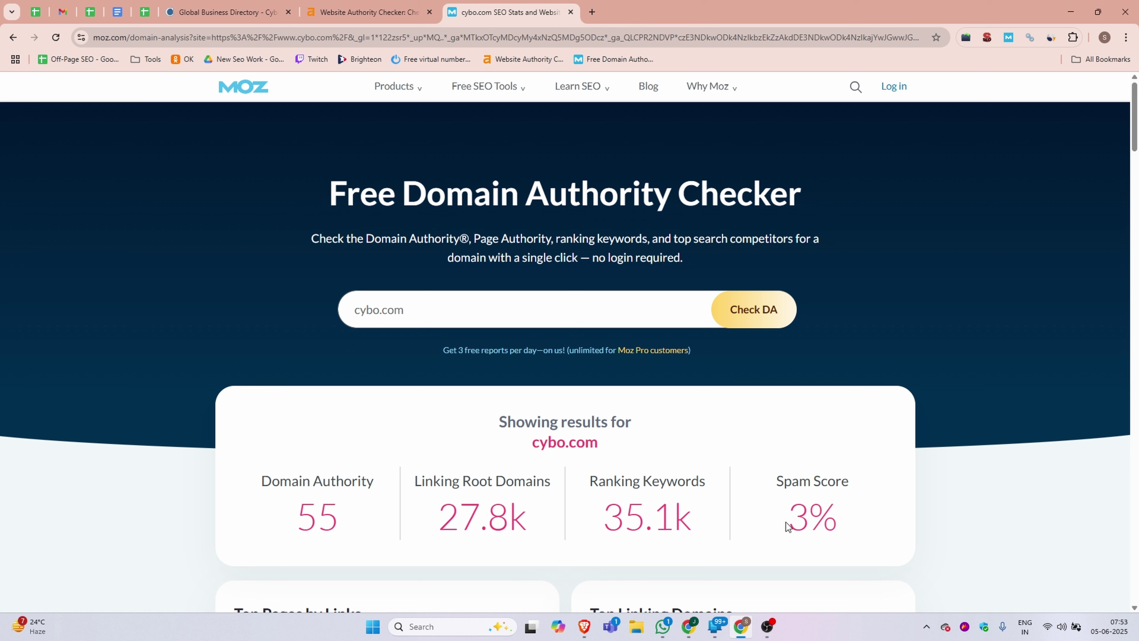
- Review cybo.com's Similarweb traffic stats (1.3M monthly visits, 70.79% search), then close the panel
key("ctrl+6")
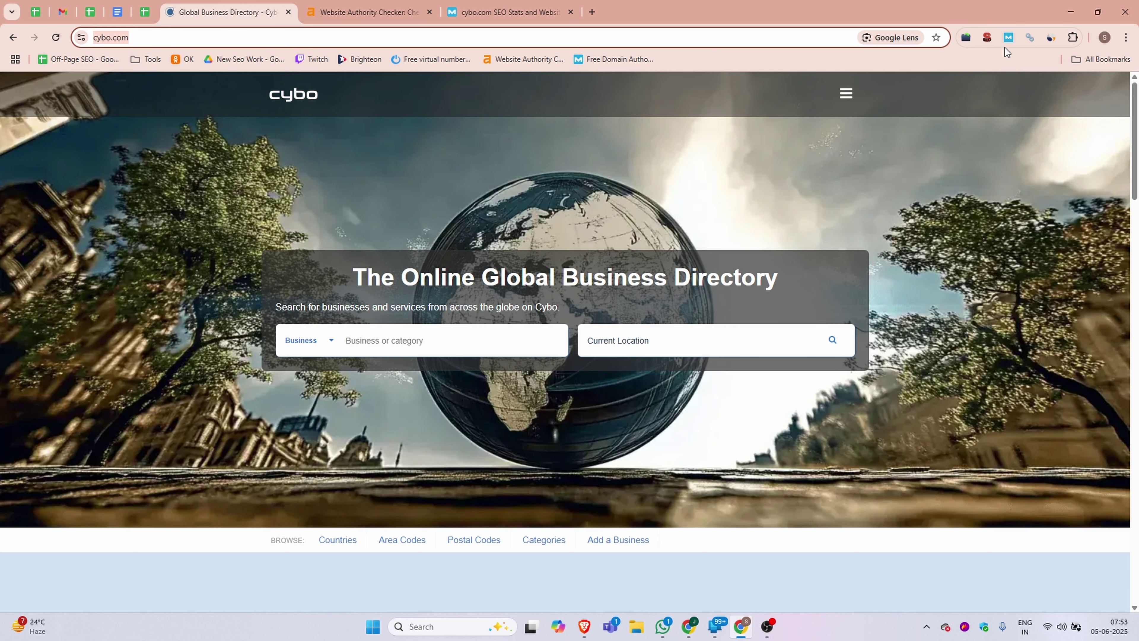
left_click(1052, 36)
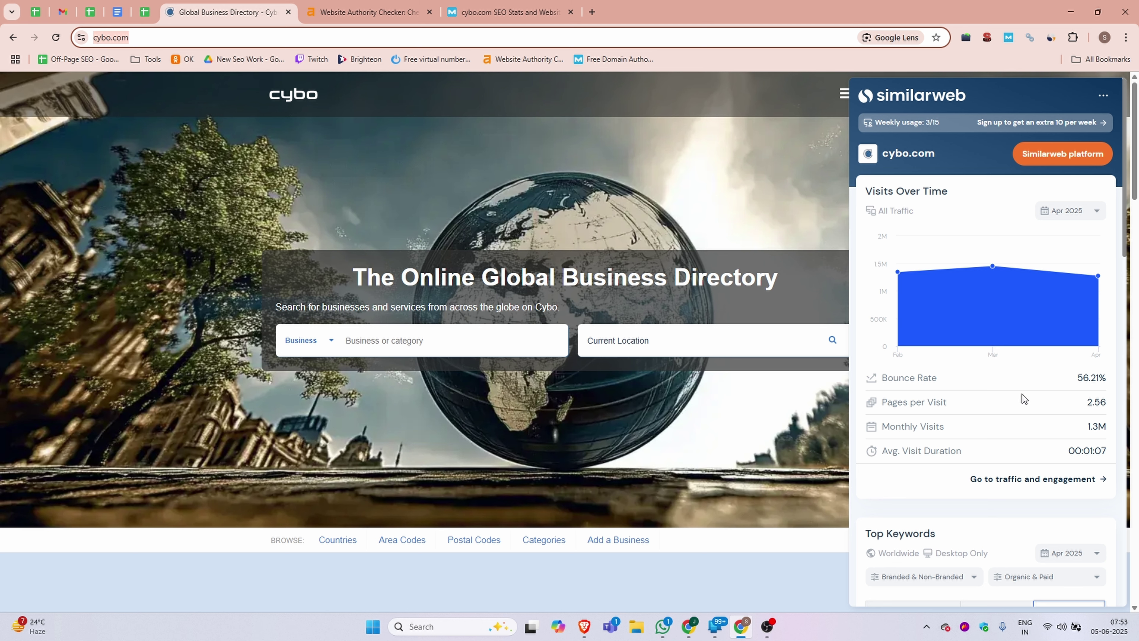
scroll(1010, 418, "down", 2)
scroll(1010, 419, "down", 10)
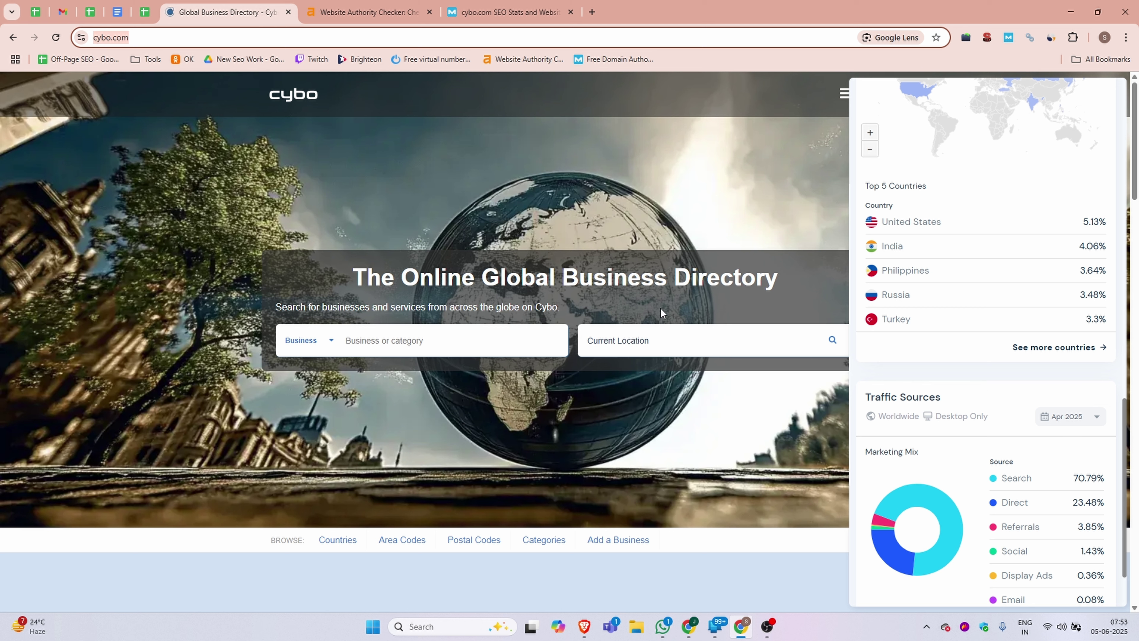
left_click(497, 242)
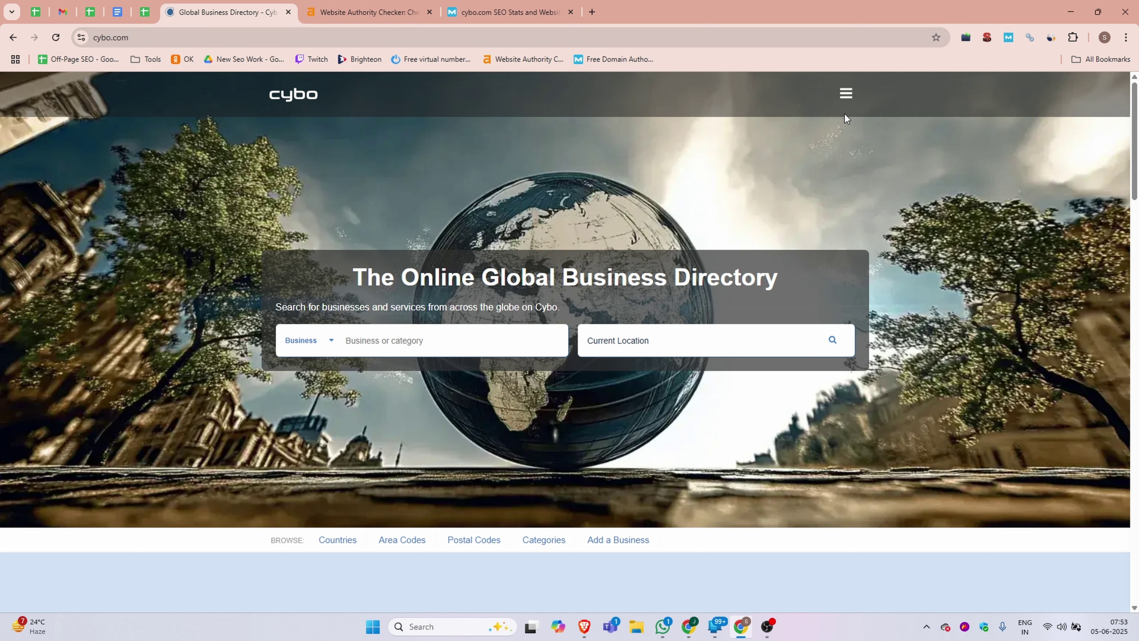
- Open Cybo's Sign Up form and enter the user's first and last name
left_click(845, 95)
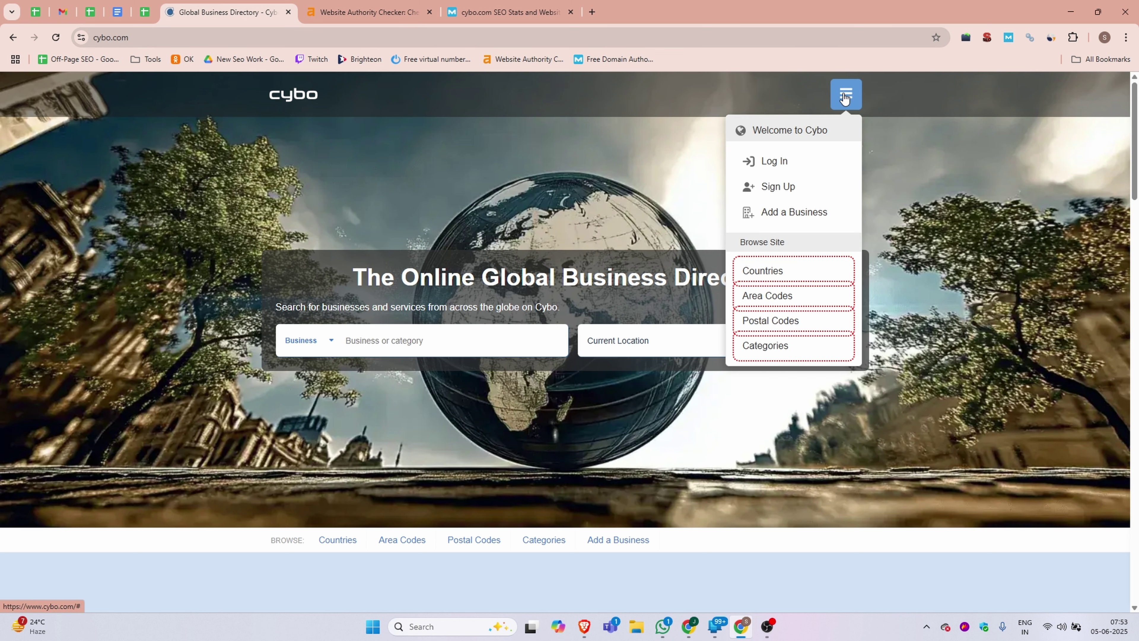
left_click(779, 188)
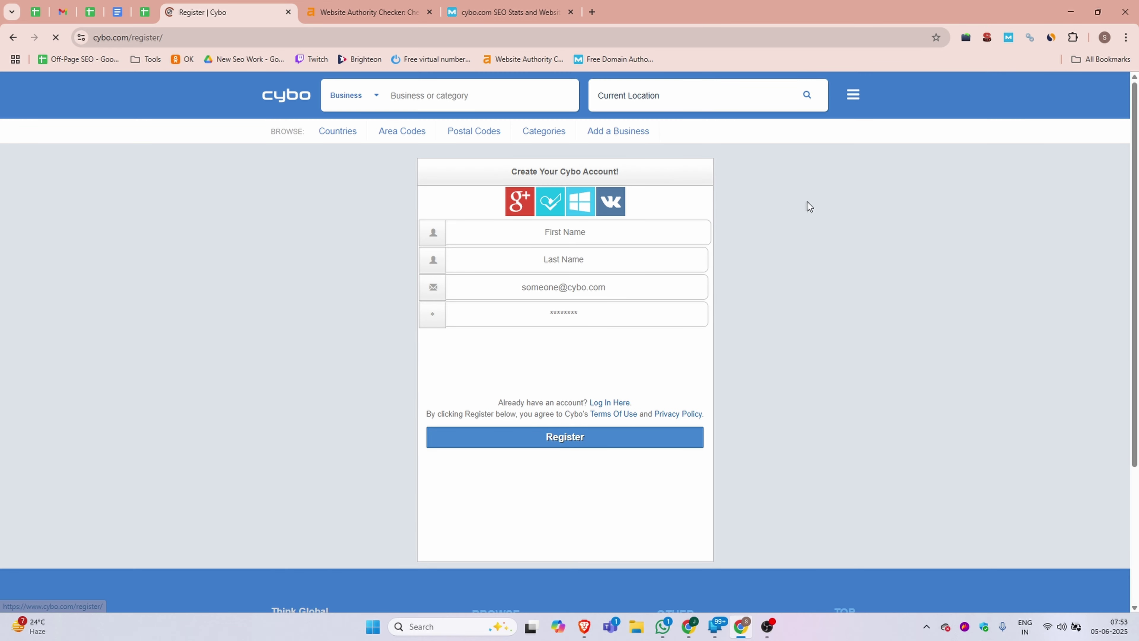
left_click(554, 234)
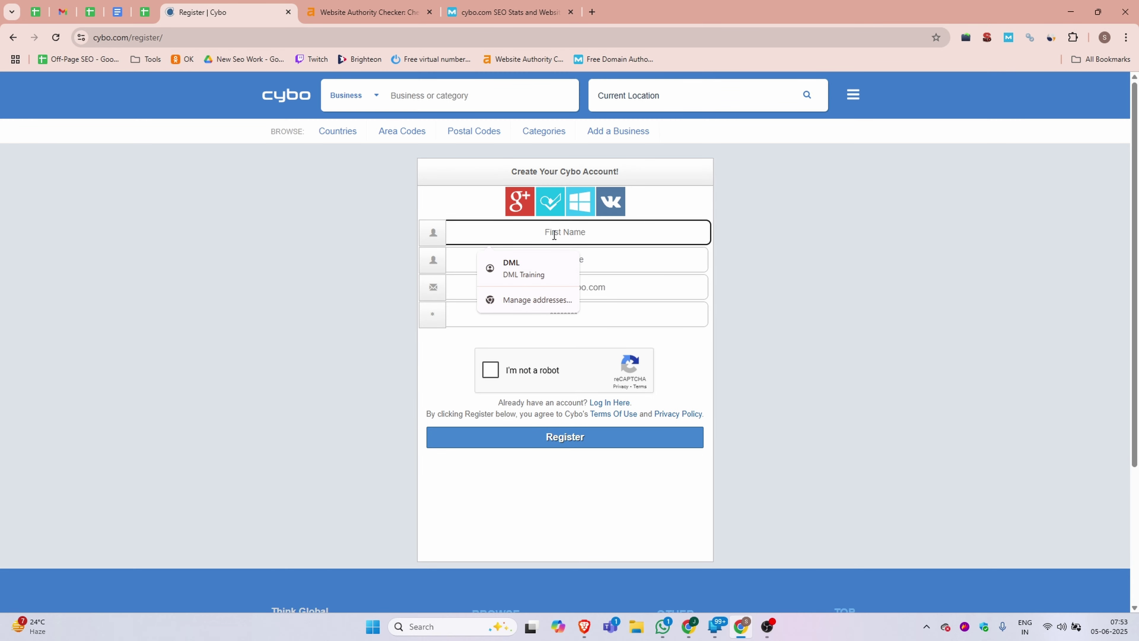
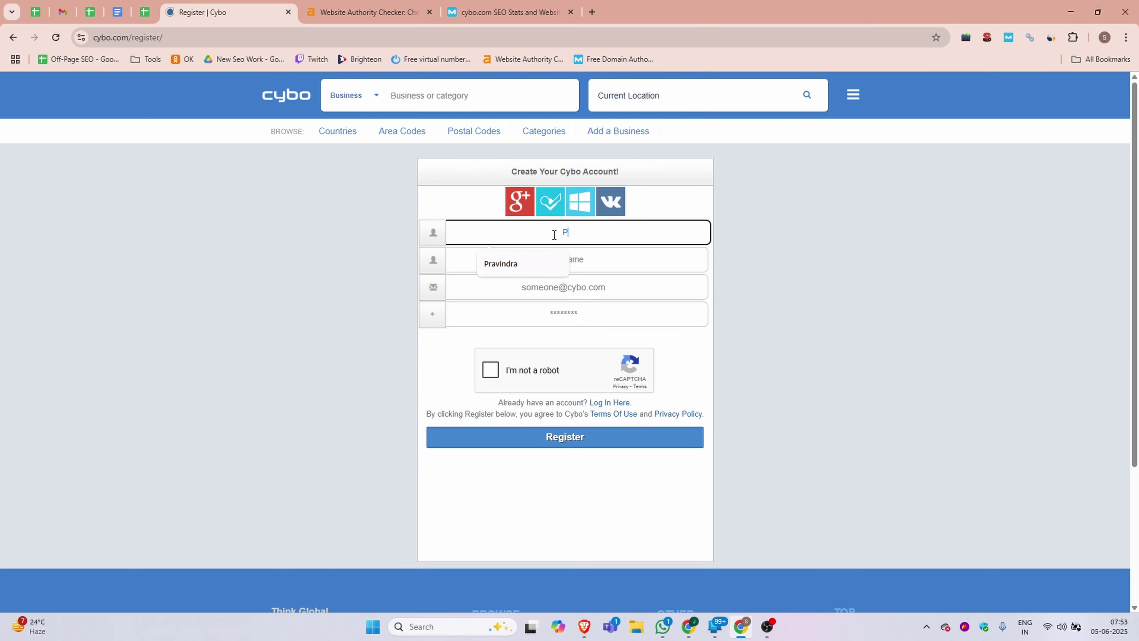
left_click(583, 258)
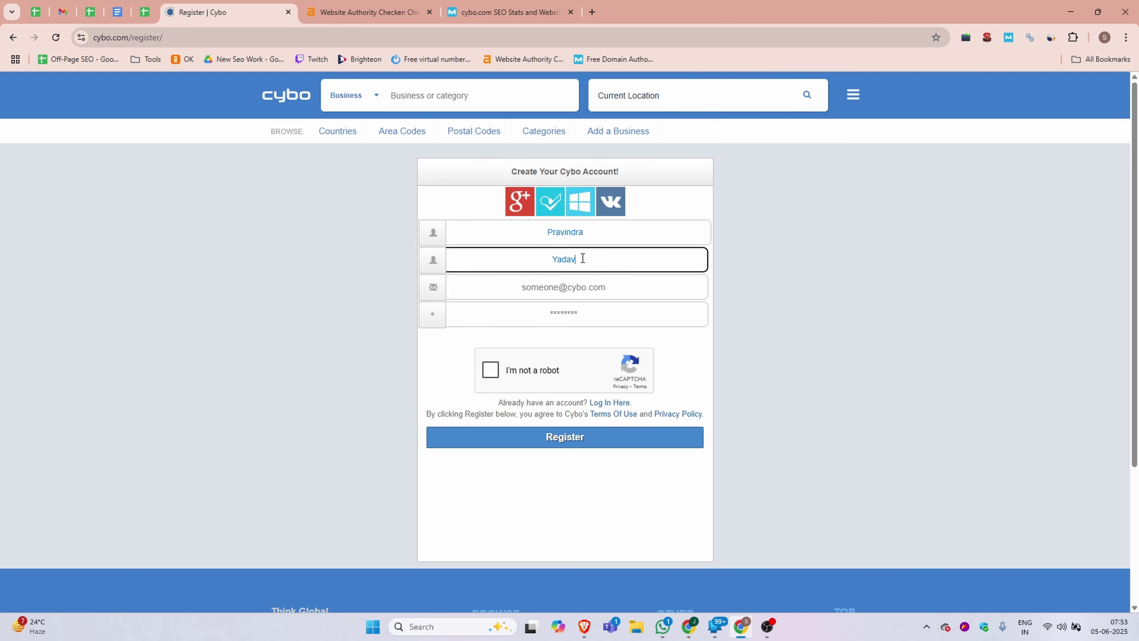
- Fill a saved e-mail and a suggested strong password, pass the robot check, and register
left_click(542, 286)
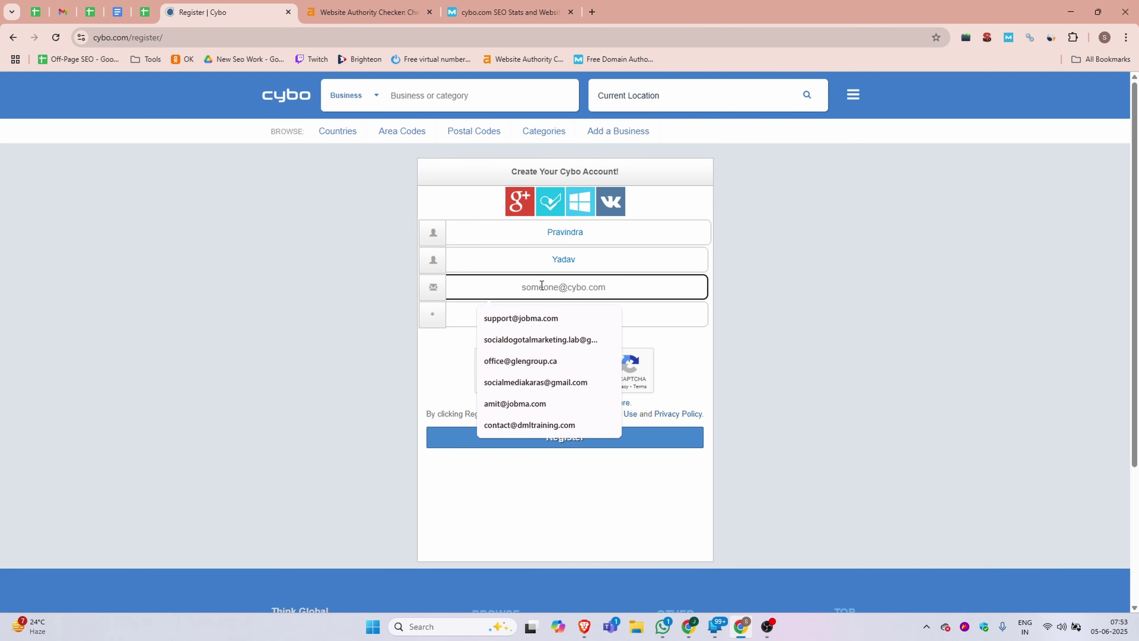
left_click(518, 340)
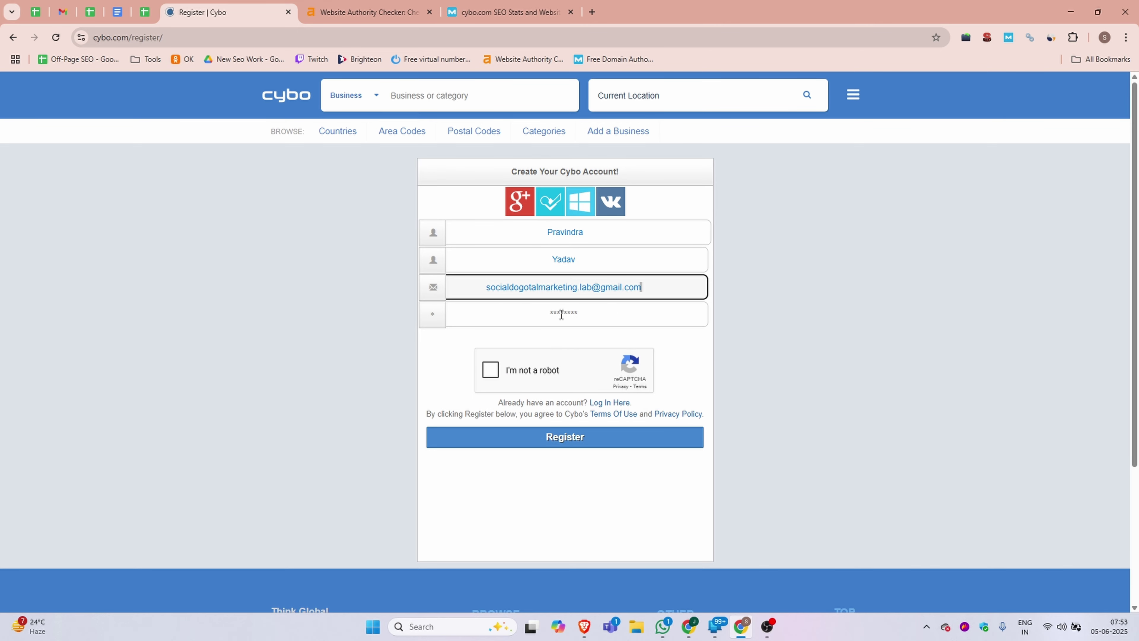
left_click(560, 313)
left_click(699, 419)
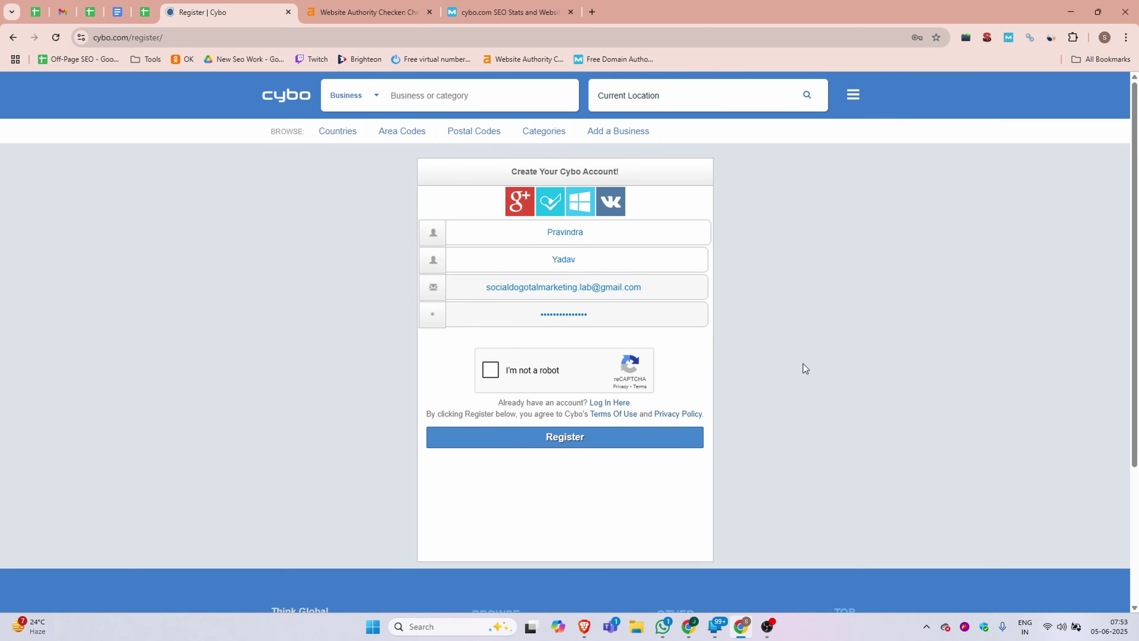
left_click(489, 372)
left_click(564, 439)
left_click(931, 67)
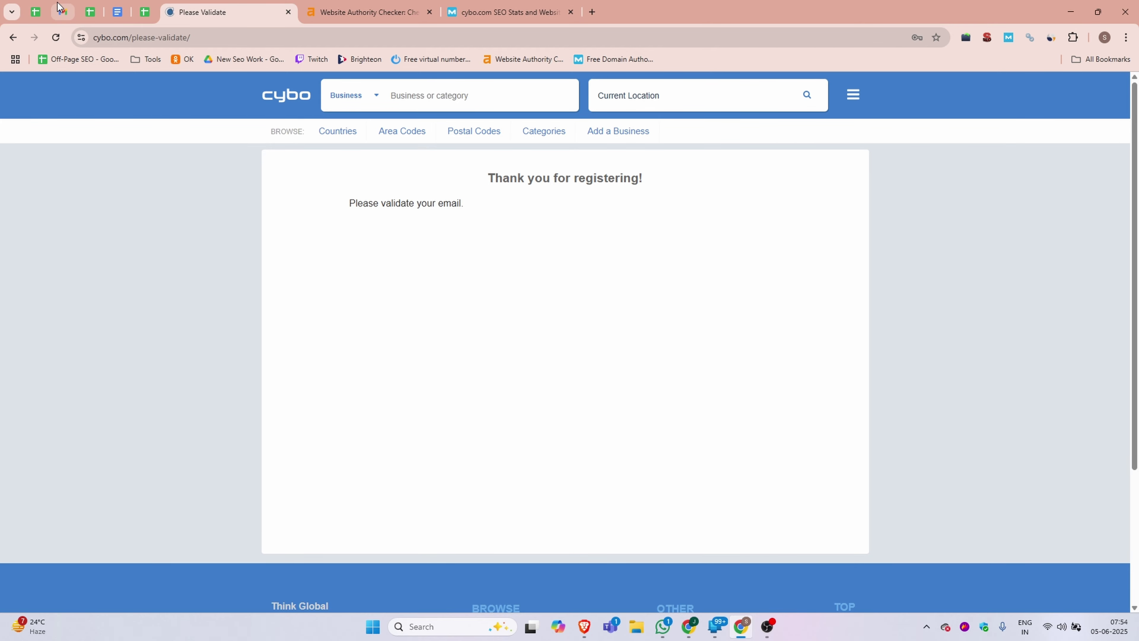
left_click(63, 12)
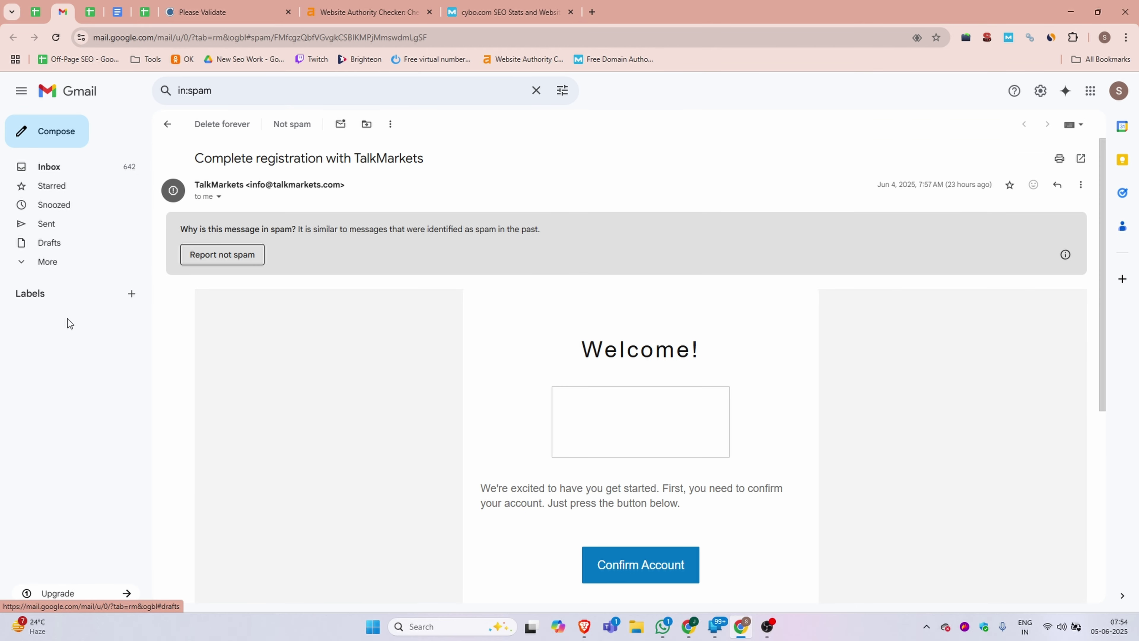
- Open the Cybo Email Validation message in the Gmail inbox and follow its Activate Account link
left_click(49, 166)
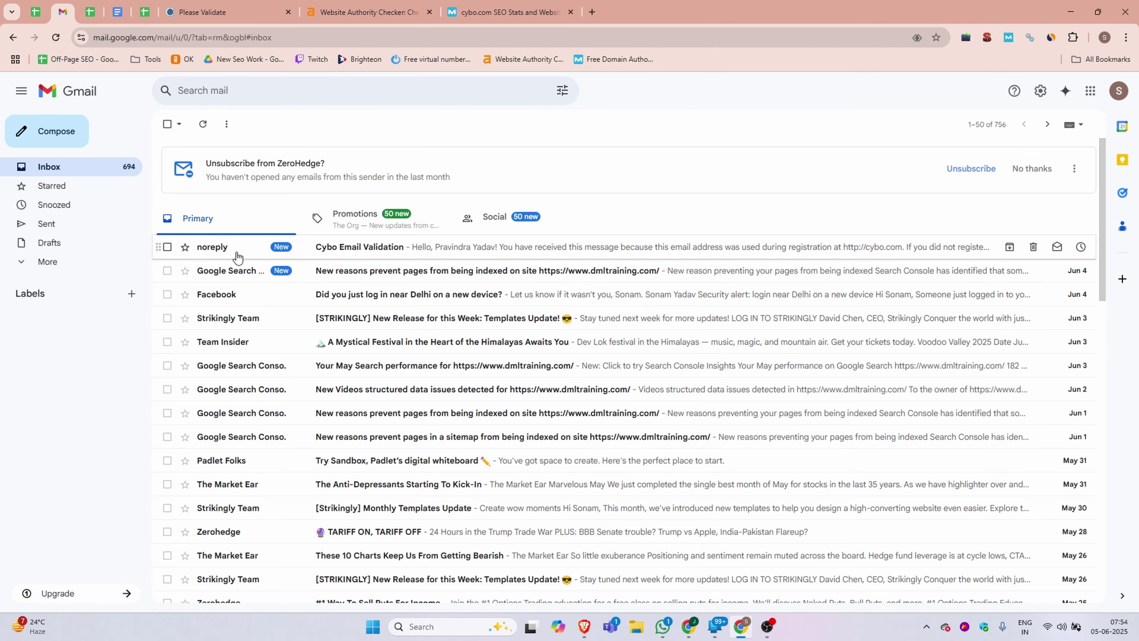
left_click(393, 249)
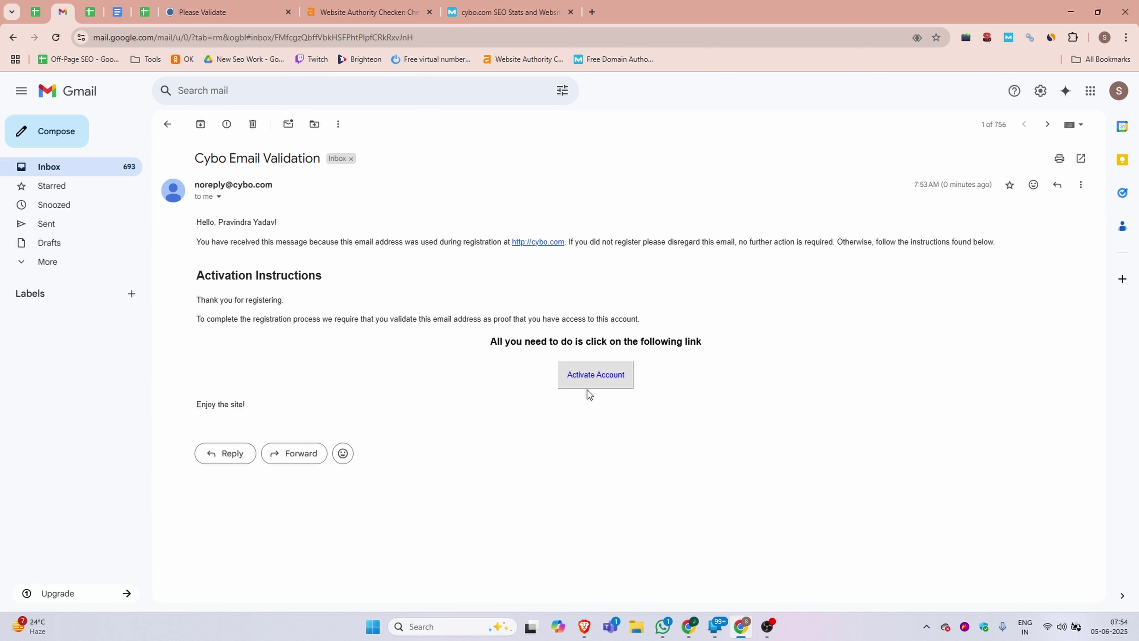
left_click(584, 374)
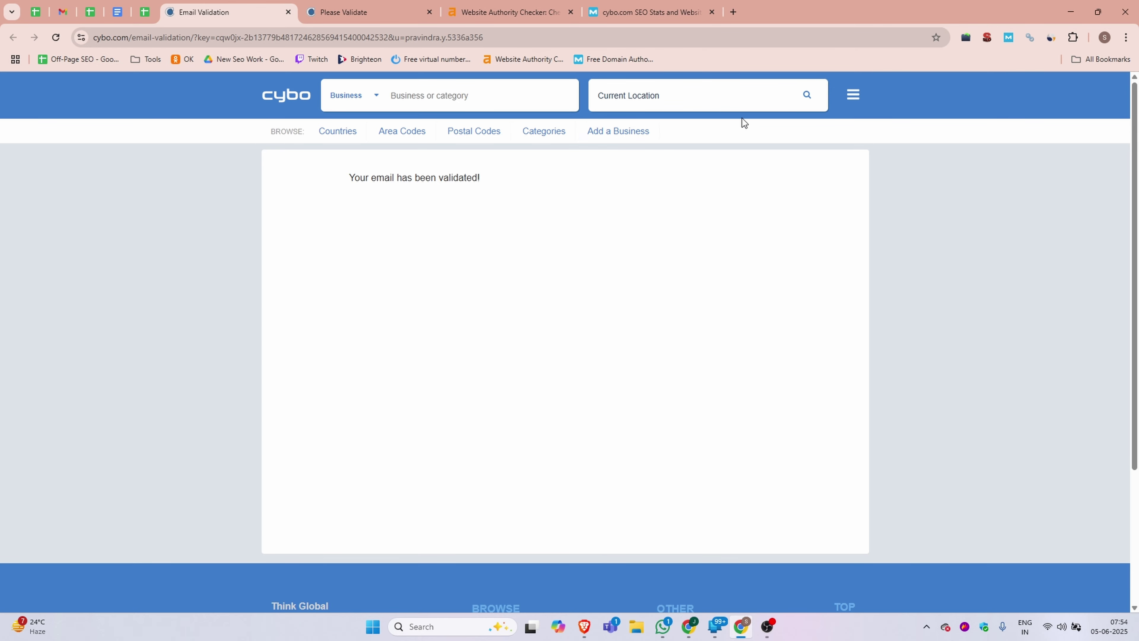
- Start a new business listing and submit the country with the saved phone number
left_click(619, 136)
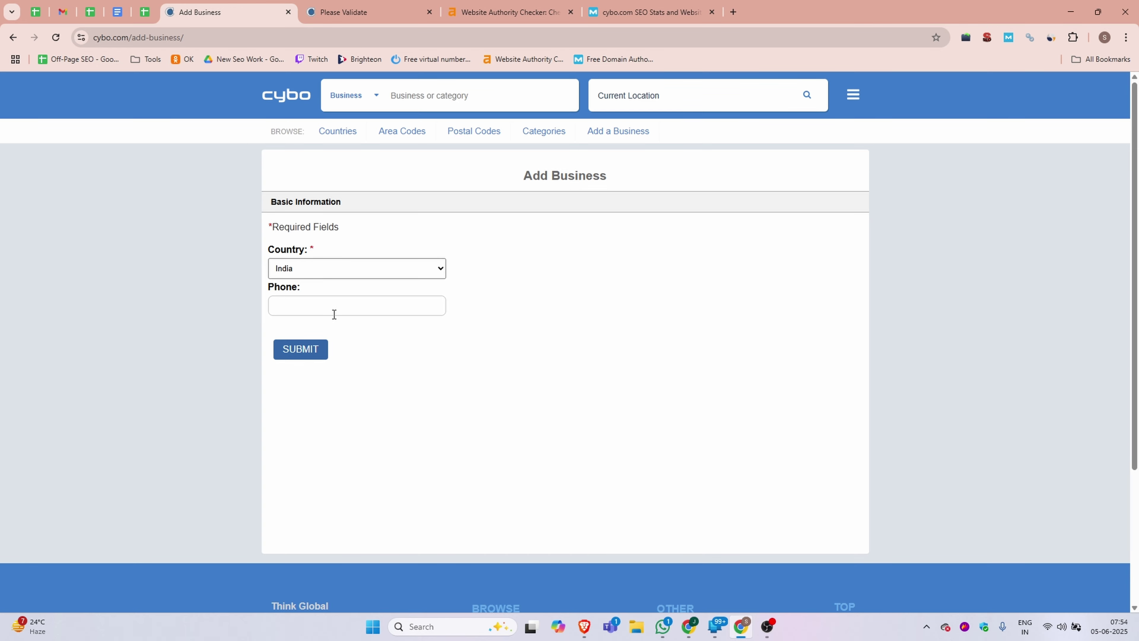
left_click(292, 307)
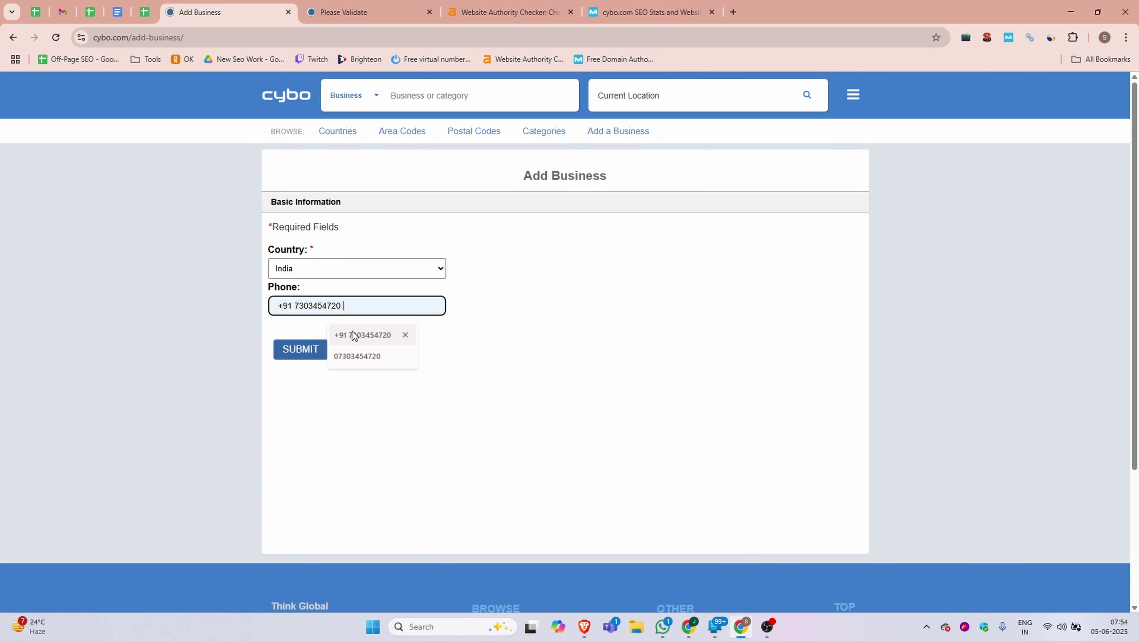
left_click(355, 334)
left_click(298, 350)
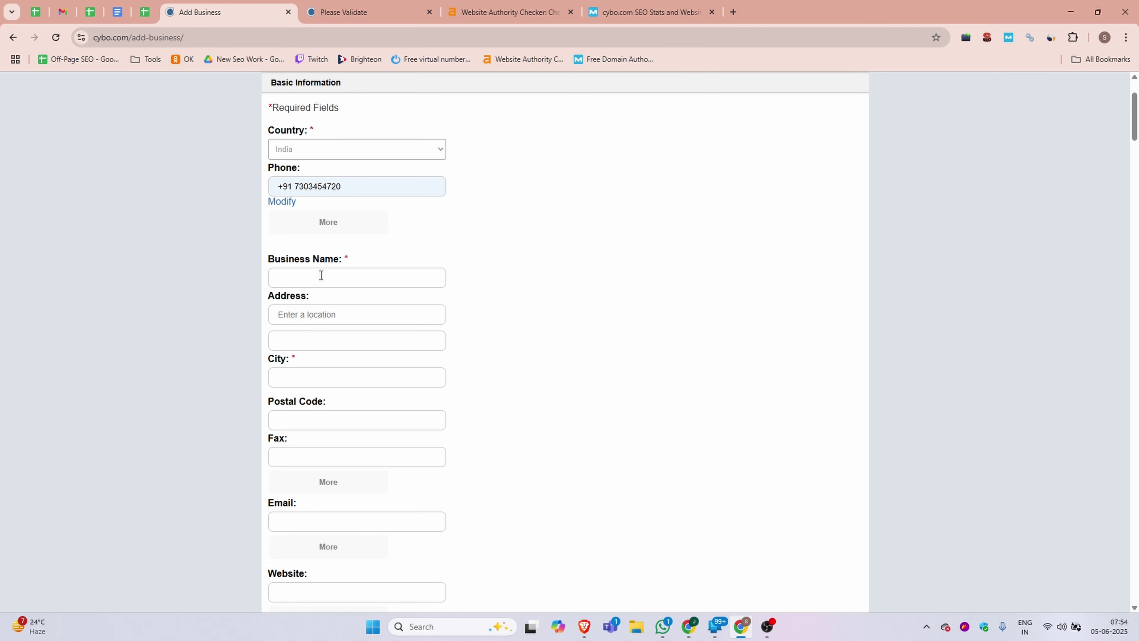
- Paste business name DML Training, city New Delhi India and postal code 110044
left_click(314, 278)
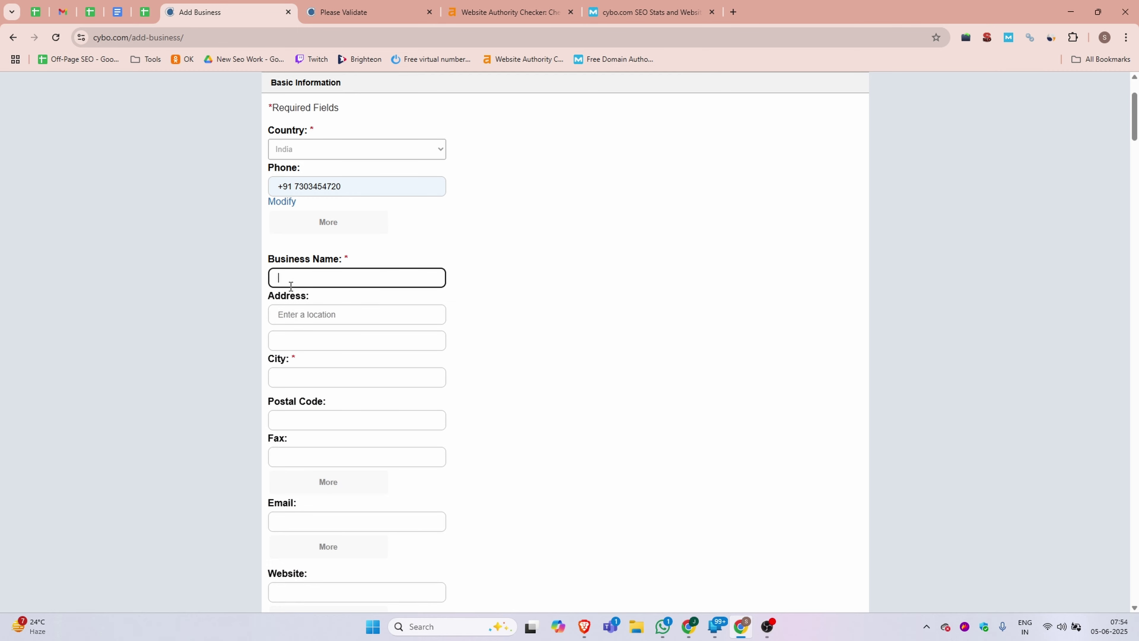
type("DML Training")
left_click(301, 374)
type("New Delhi India")
left_click(293, 420)
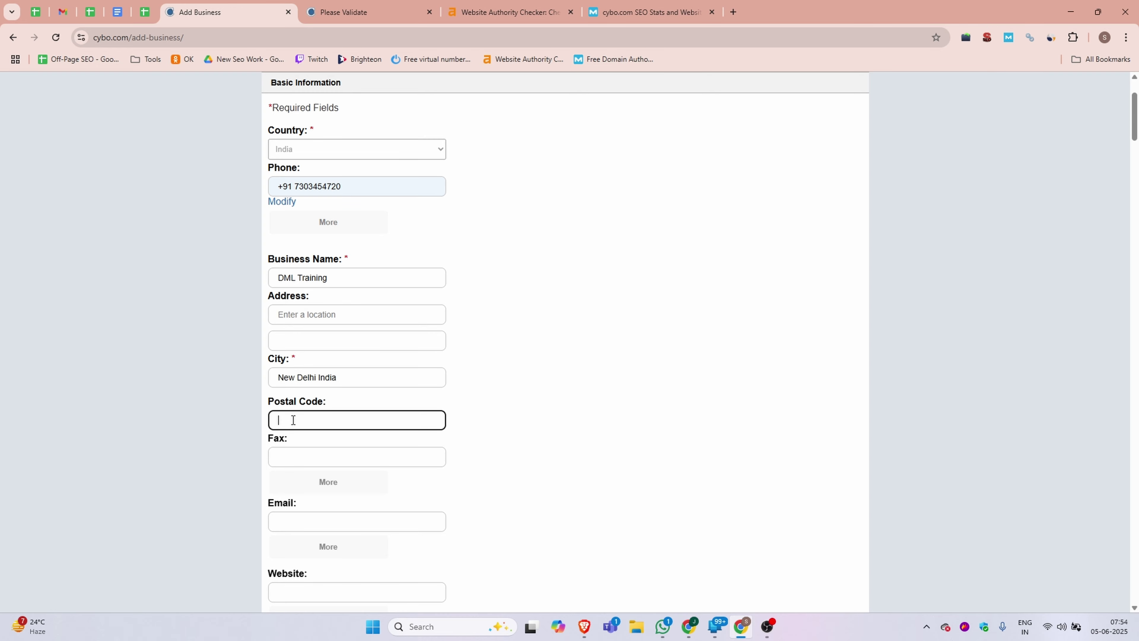
type("110044")
scroll(294, 404, "down", 4)
left_click(297, 345)
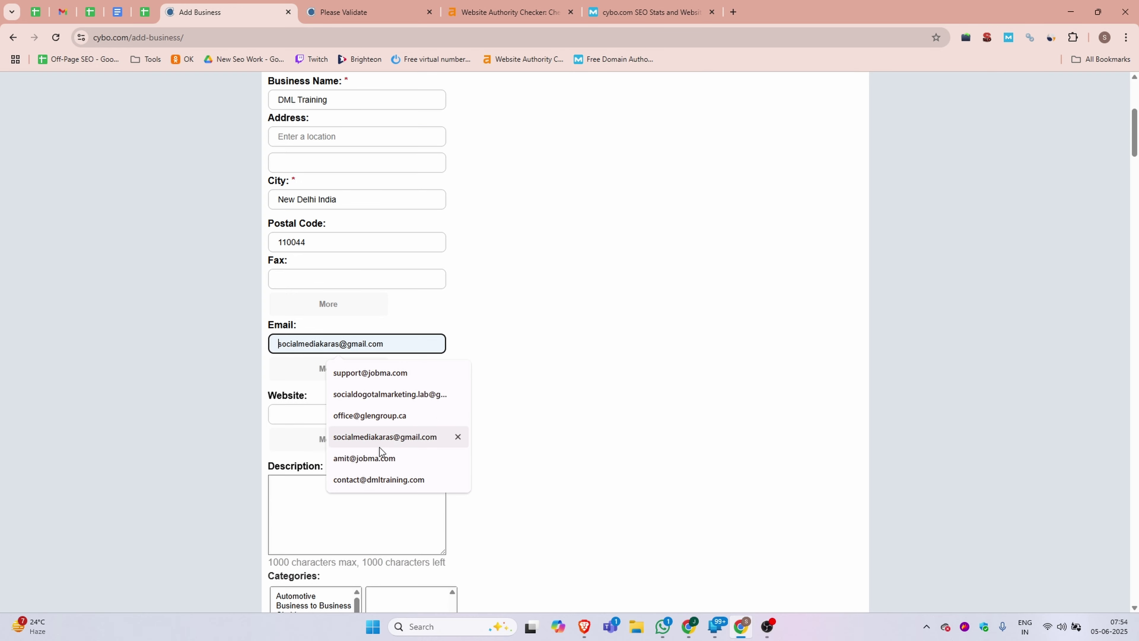
left_click(376, 478)
left_click(304, 412)
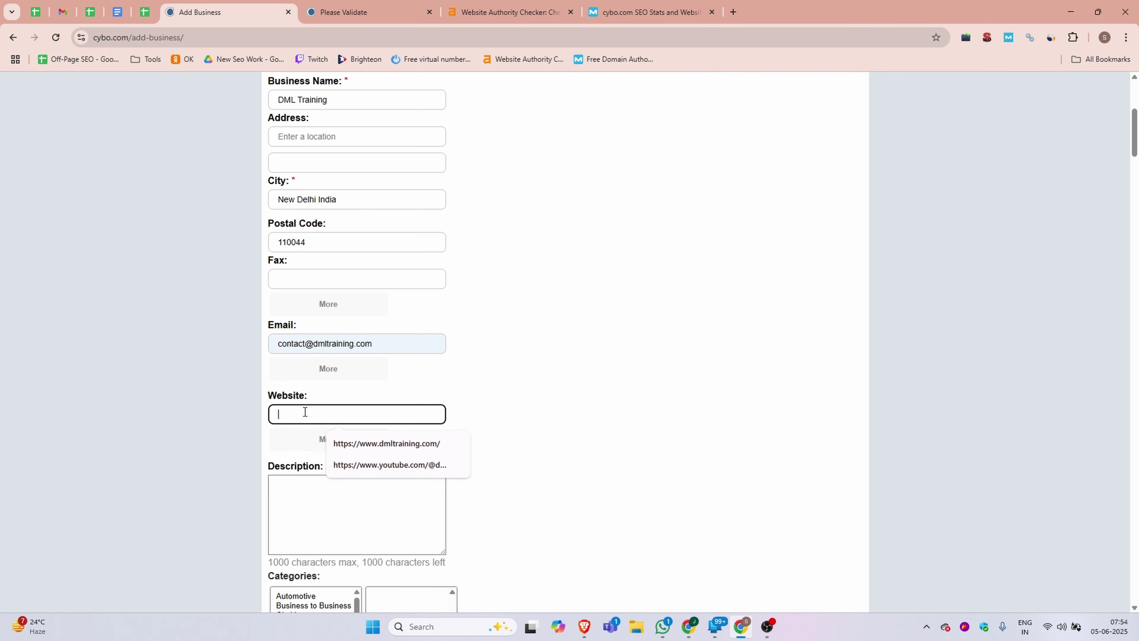
left_click(397, 446)
scroll(566, 389, "down", 3)
left_click(332, 364)
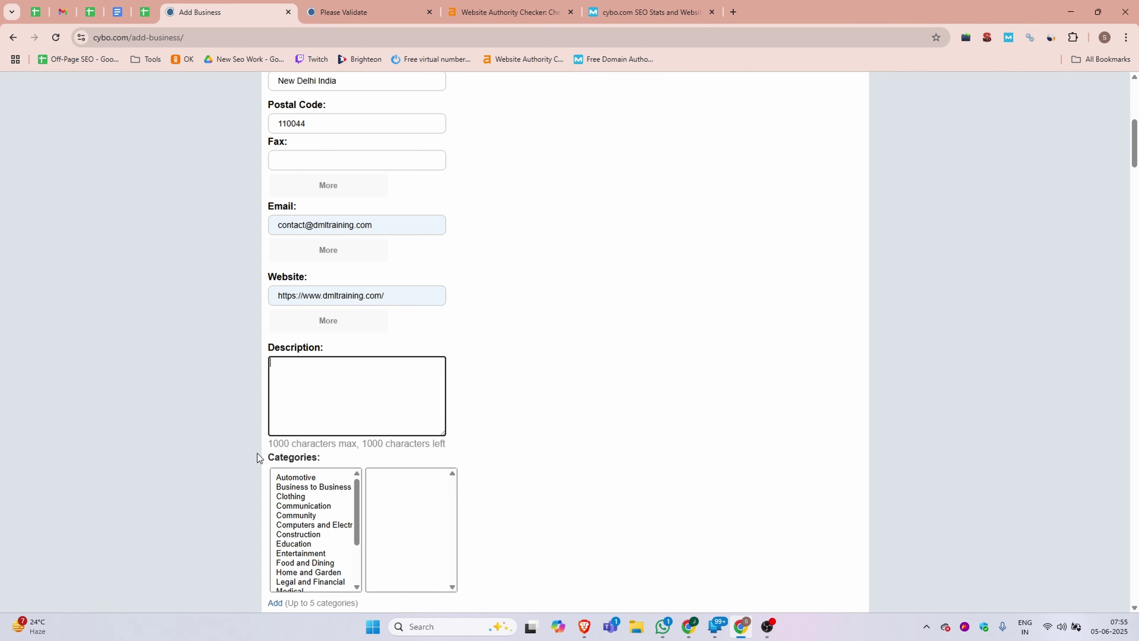
- Paste the first DML Training paragraph from the Backlink document into Description
left_click(117, 12)
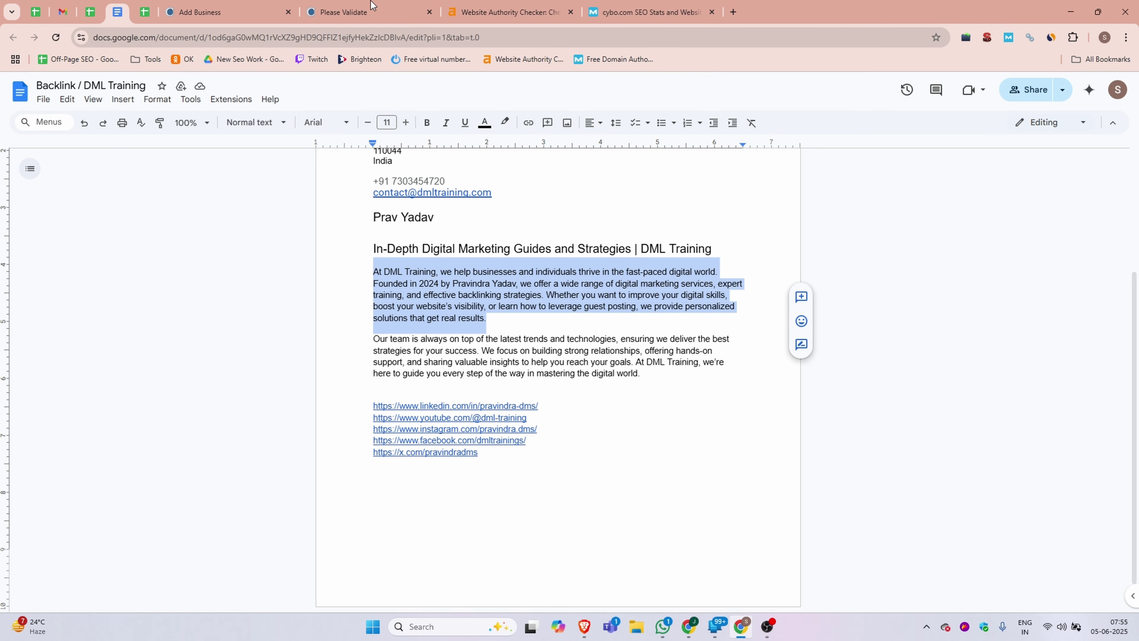
left_click(211, 12)
left_click(371, 409)
key("ctrl+v")
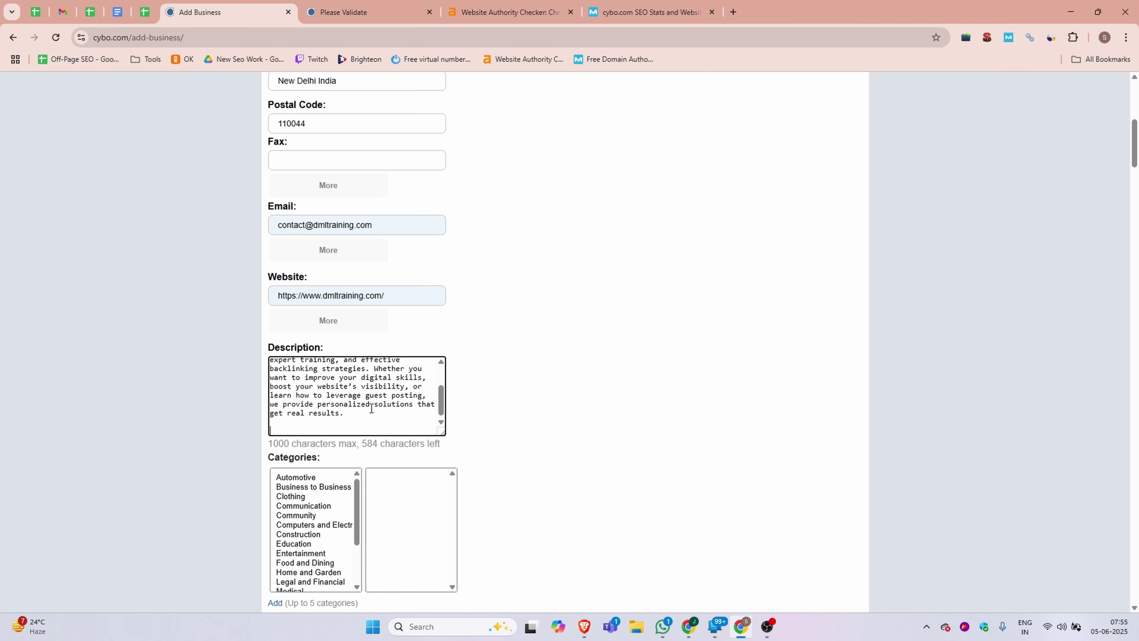
- Copy the 'Our team' paragraph and append it, leaving 237 of 1000 characters
left_click(117, 12)
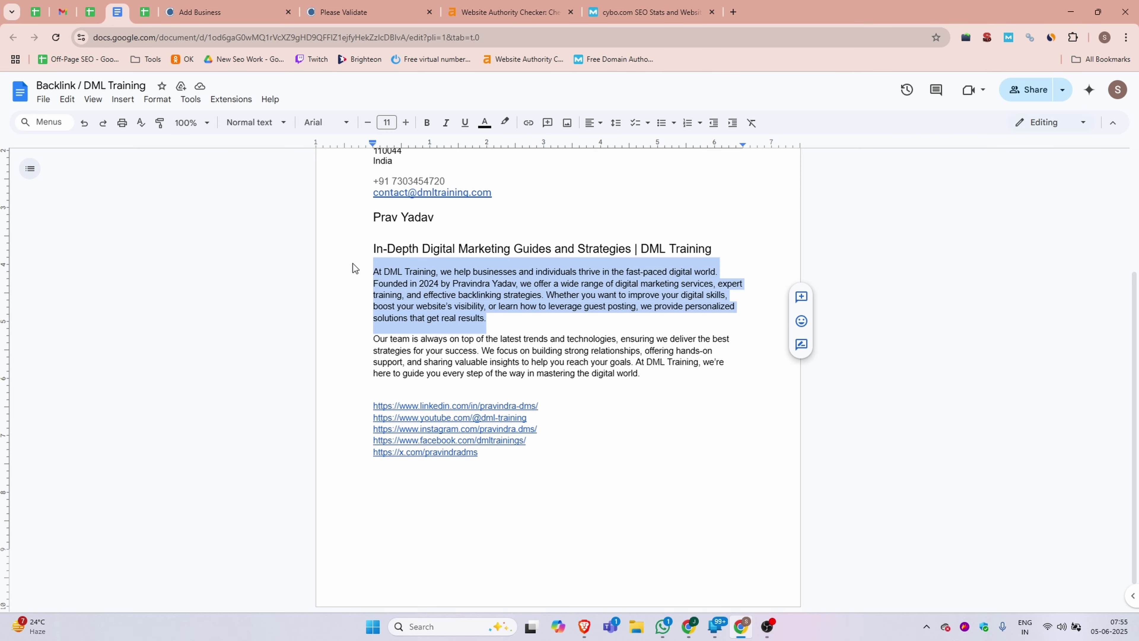
left_click_drag(649, 371, 337, 337)
key("ctrl+c")
left_click(193, 16)
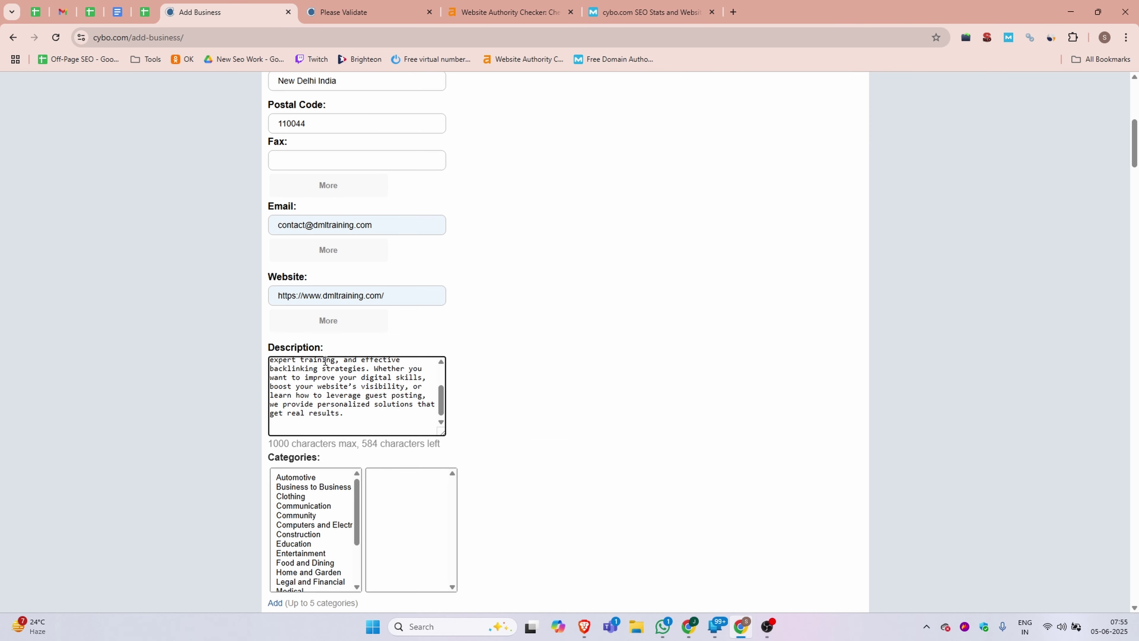
key("ctrl+v")
scroll(363, 403, "up", 5)
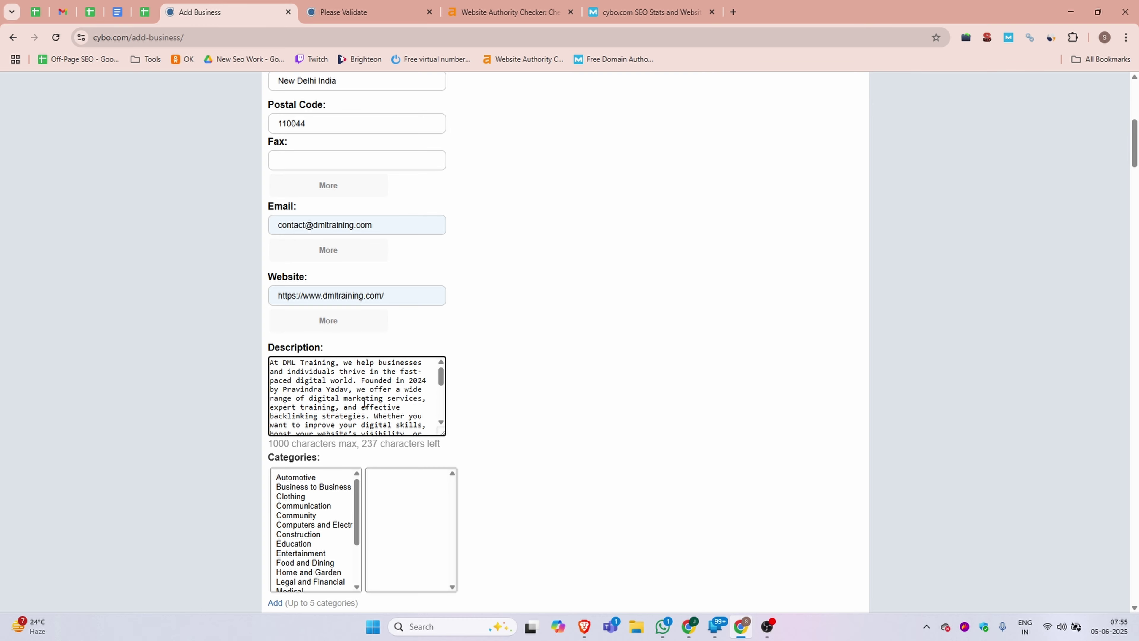
scroll(363, 404, "down", 4)
scroll(362, 403, "up", 7)
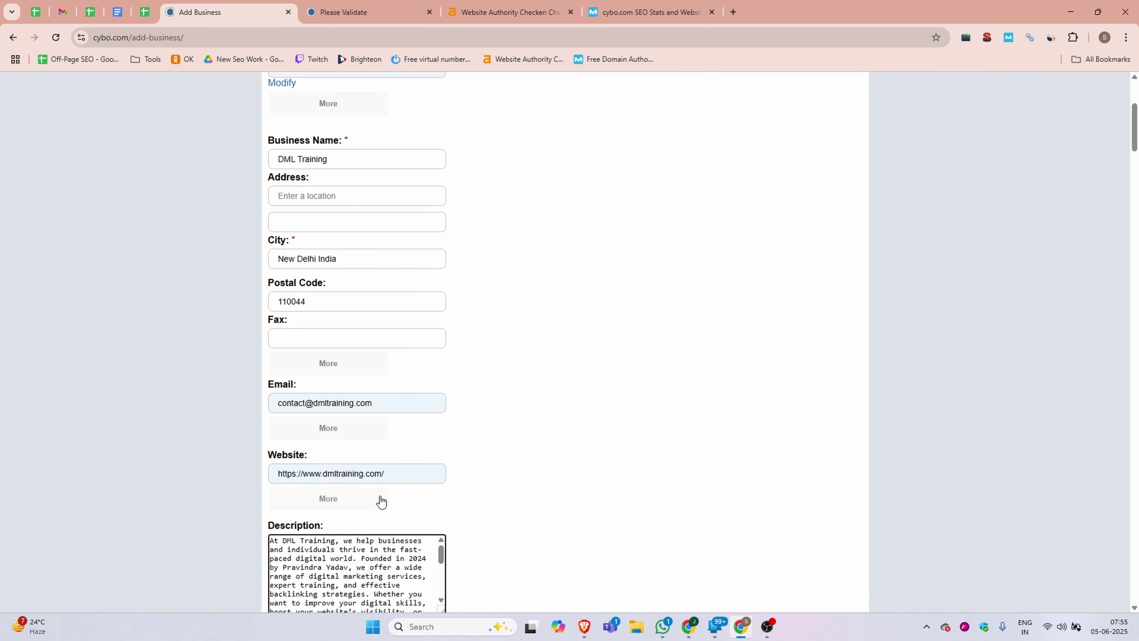
scroll(527, 410, "down", 4)
scroll(380, 329, "down", 6)
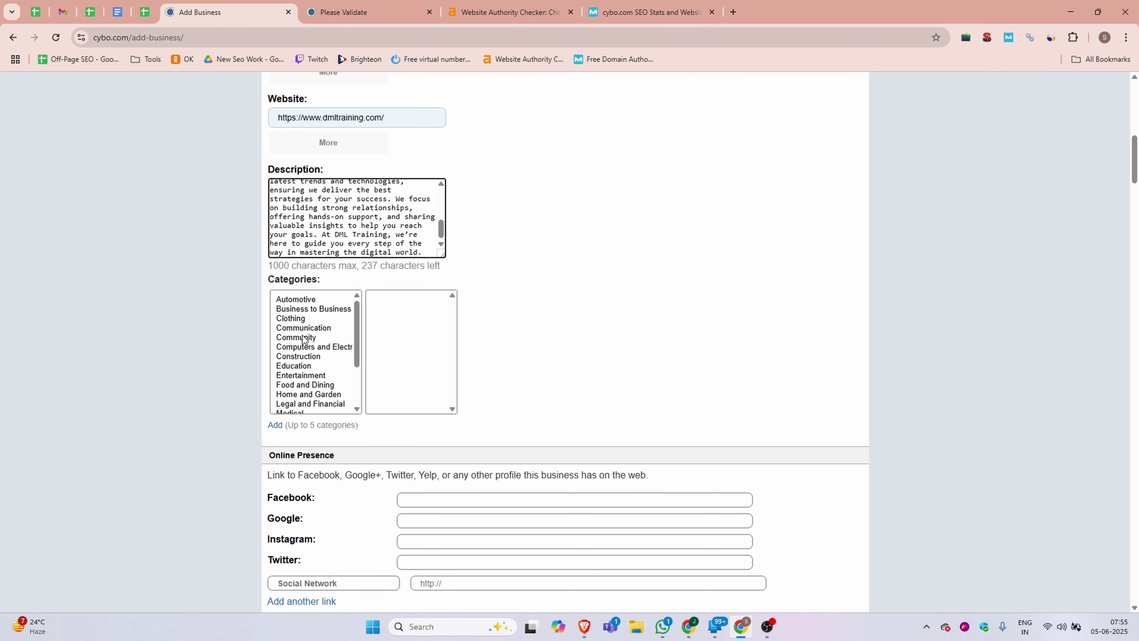
- Add category Marketing consulting services and the Facebook, Instagram, Twitter and Youtube profile links
scroll(308, 368, "down", 2)
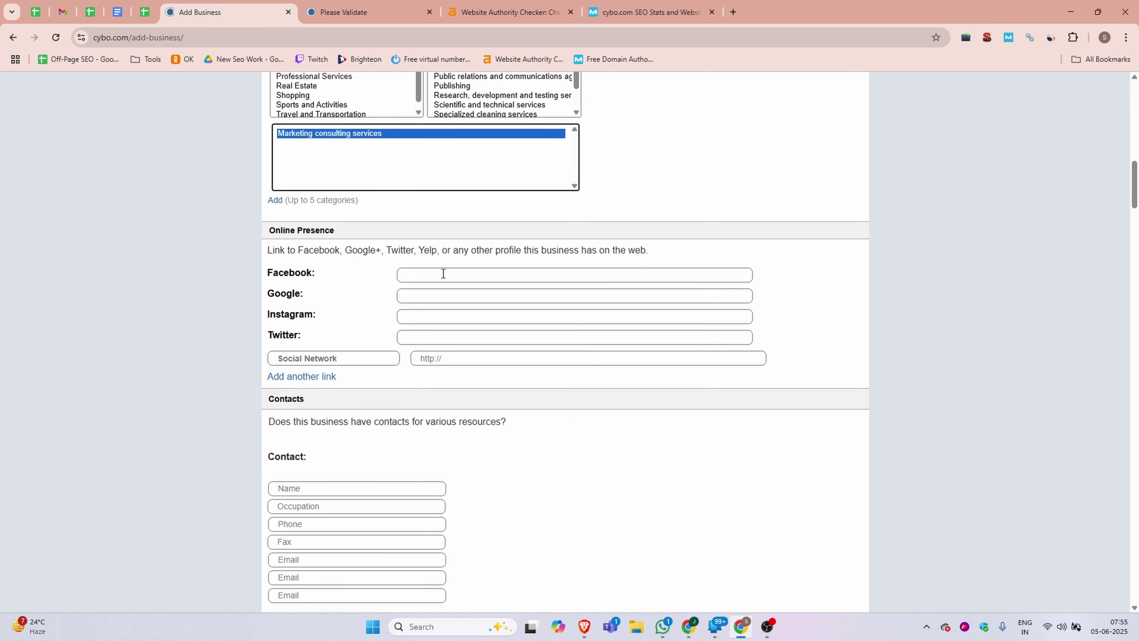
left_click(443, 274)
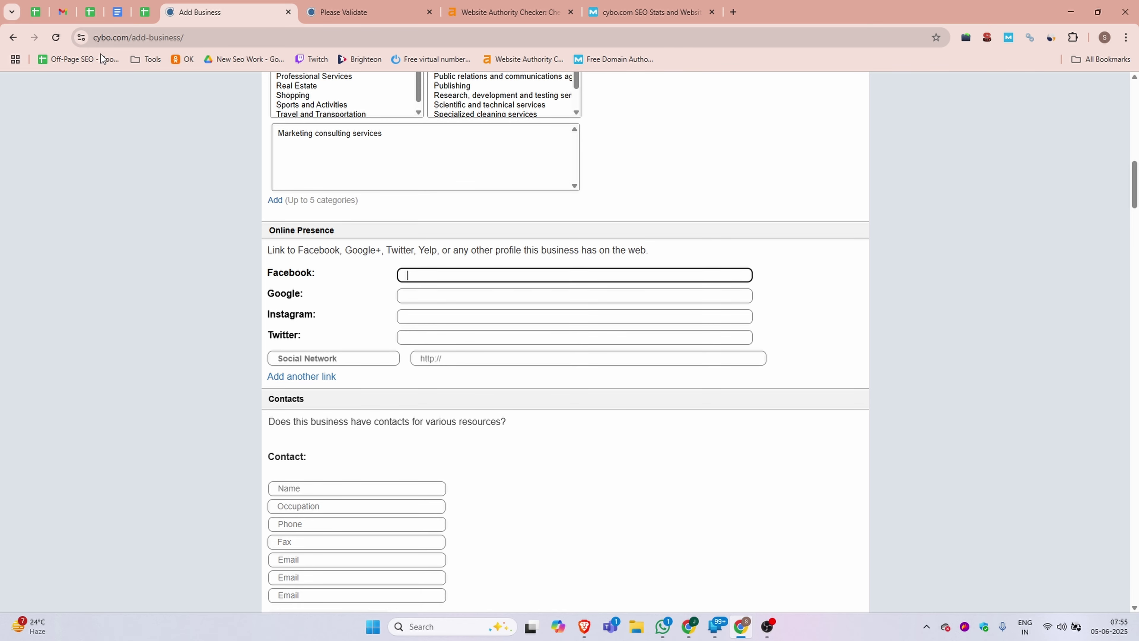
left_click(117, 12)
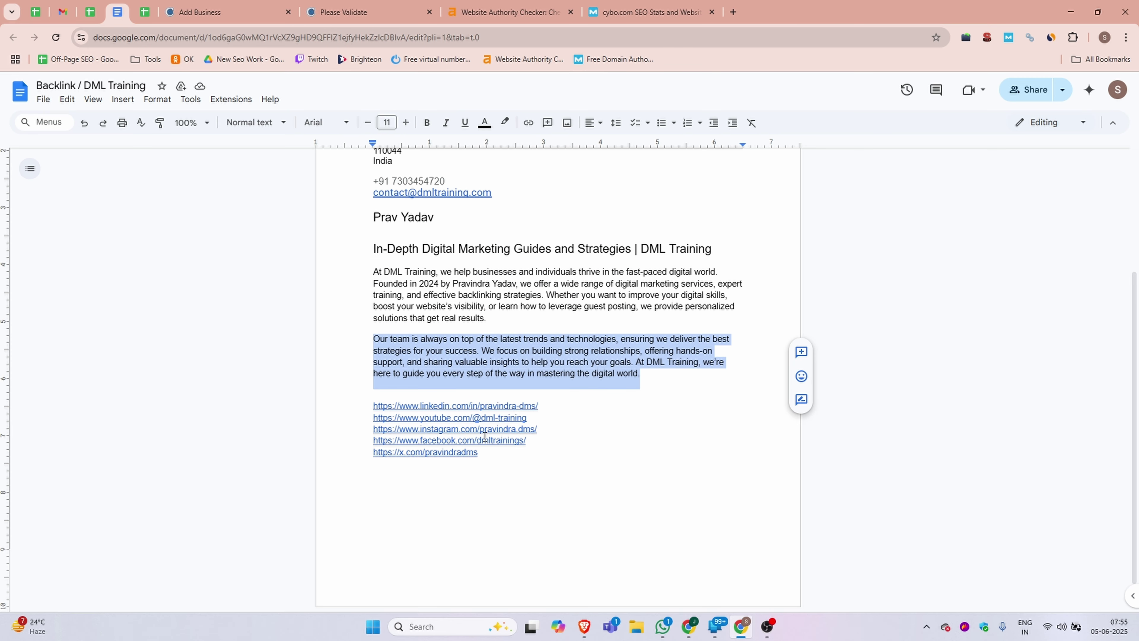
key("ctrl+6")
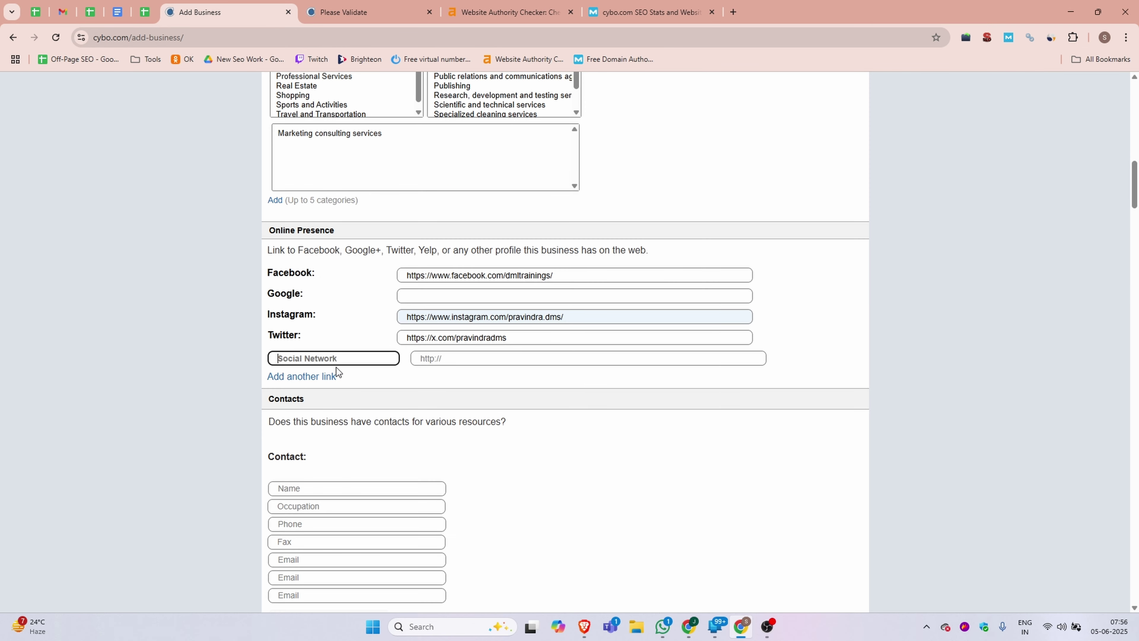
type("Youtube")
key("Tab")
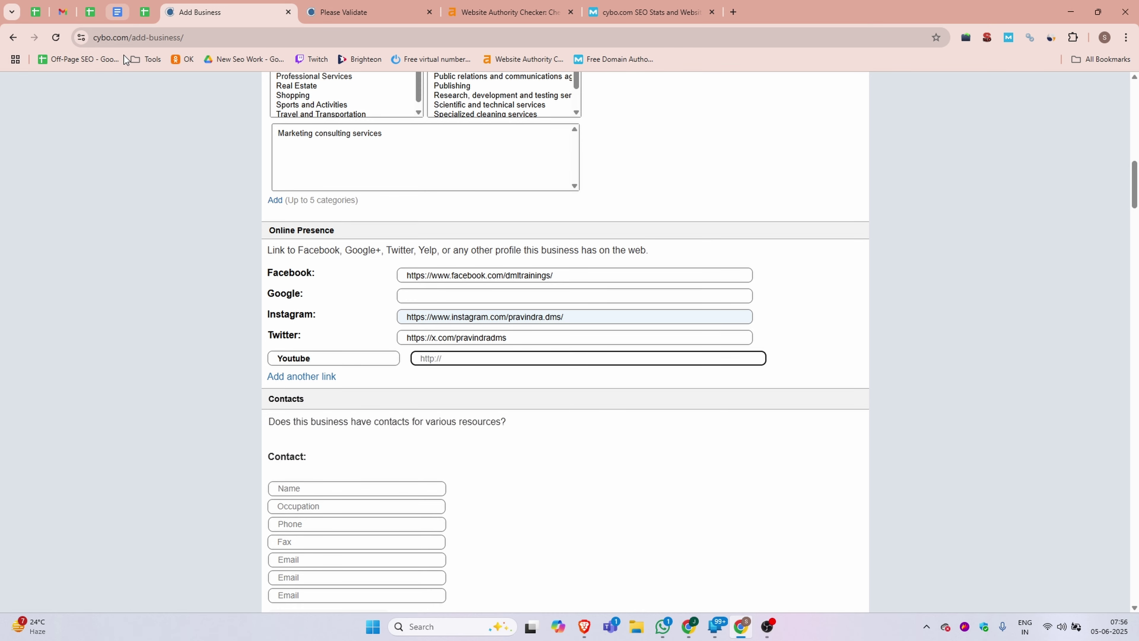
left_click(118, 12)
right_click(211, 218)
left_click(200, 12)
left_click(302, 249)
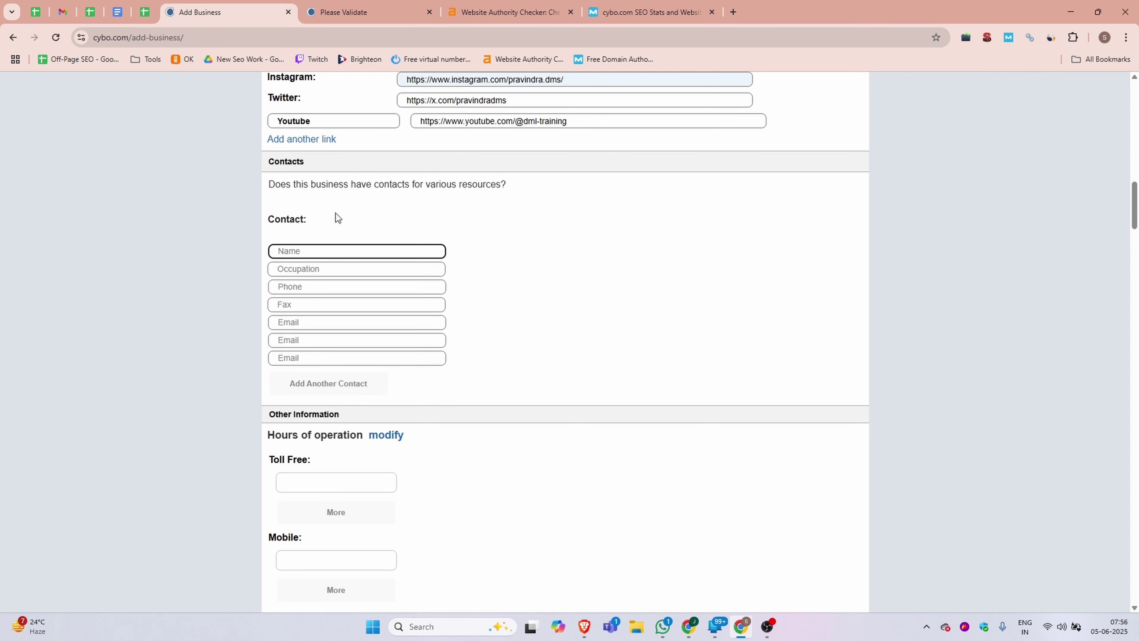
- Enter the contact's full name and the occupation CEO
left_click(312, 271)
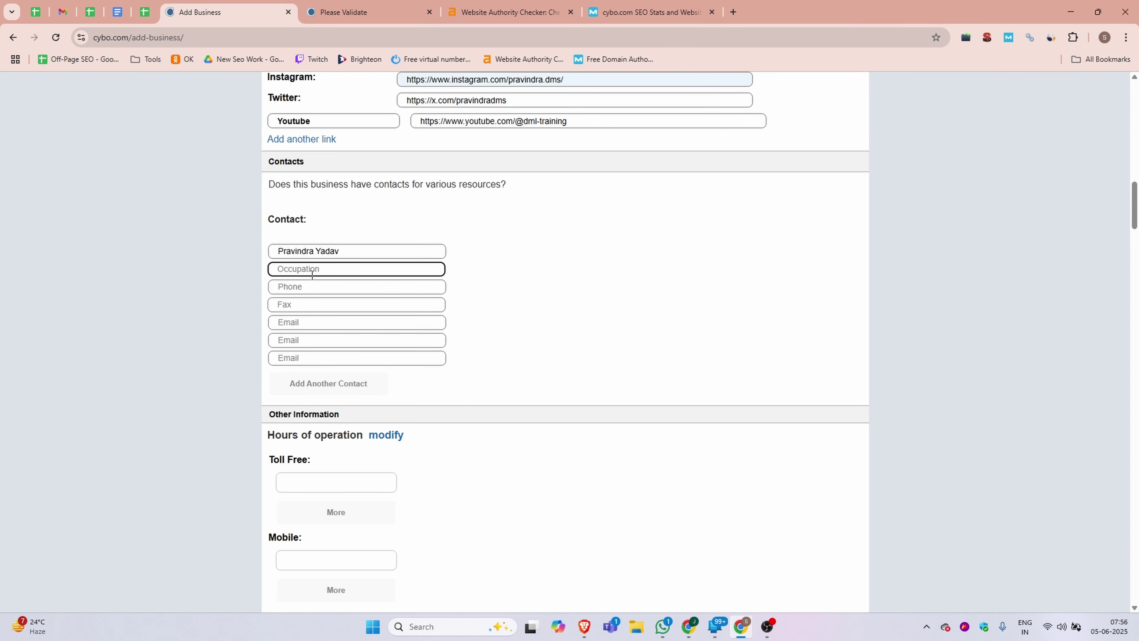
type("CEO")
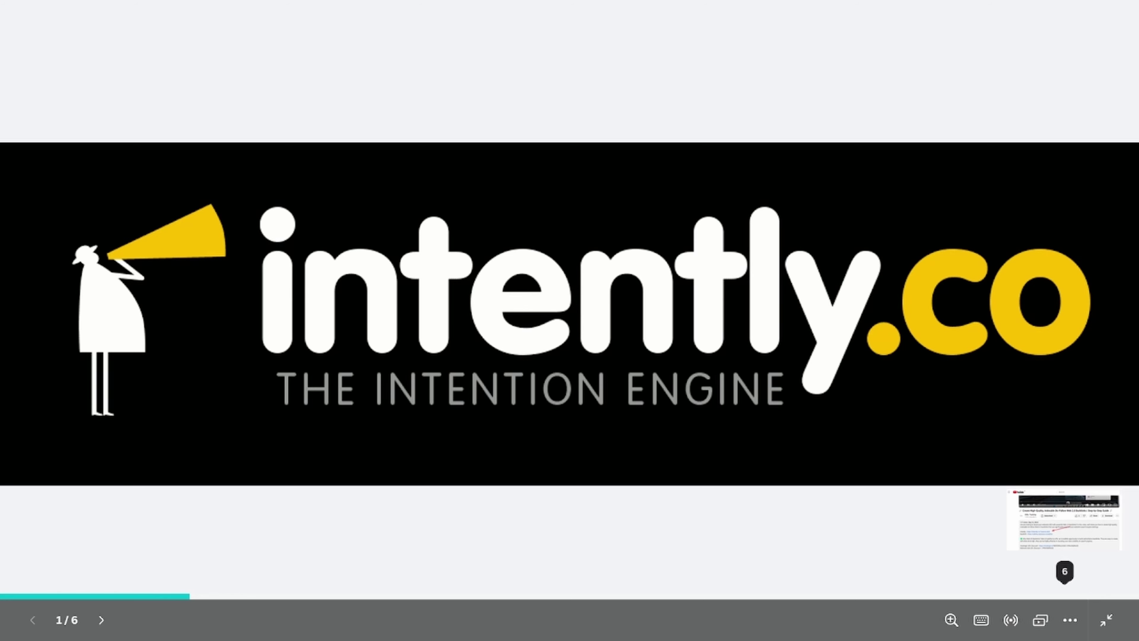
- Advance the intently.co slides from 1/6 through to slide 6, the YouTube page
key("Right")
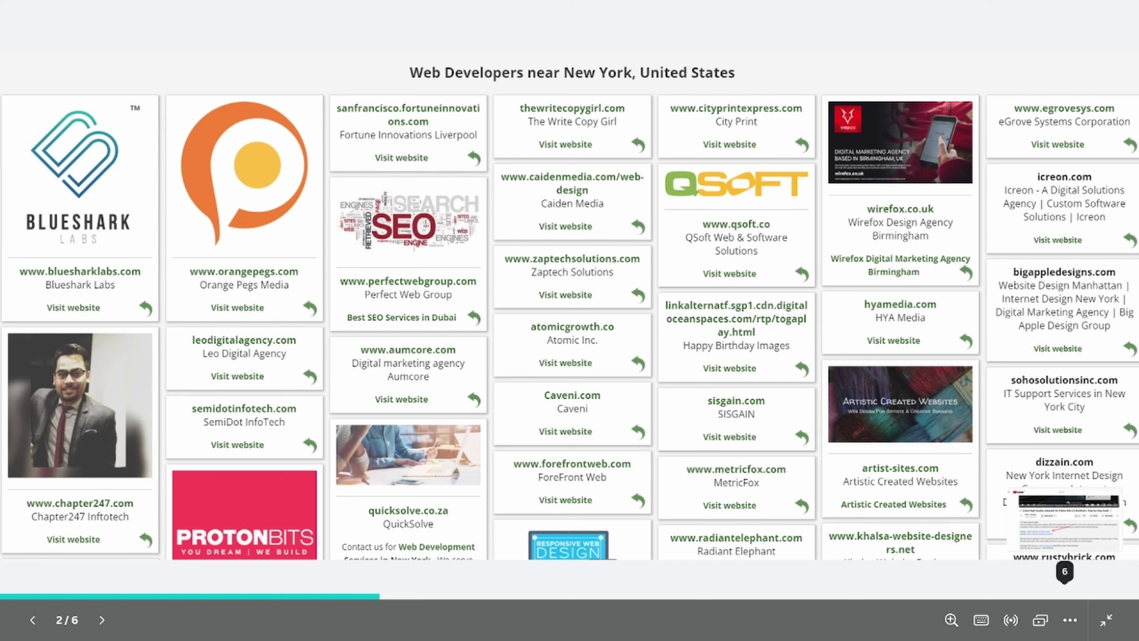
key("Right")
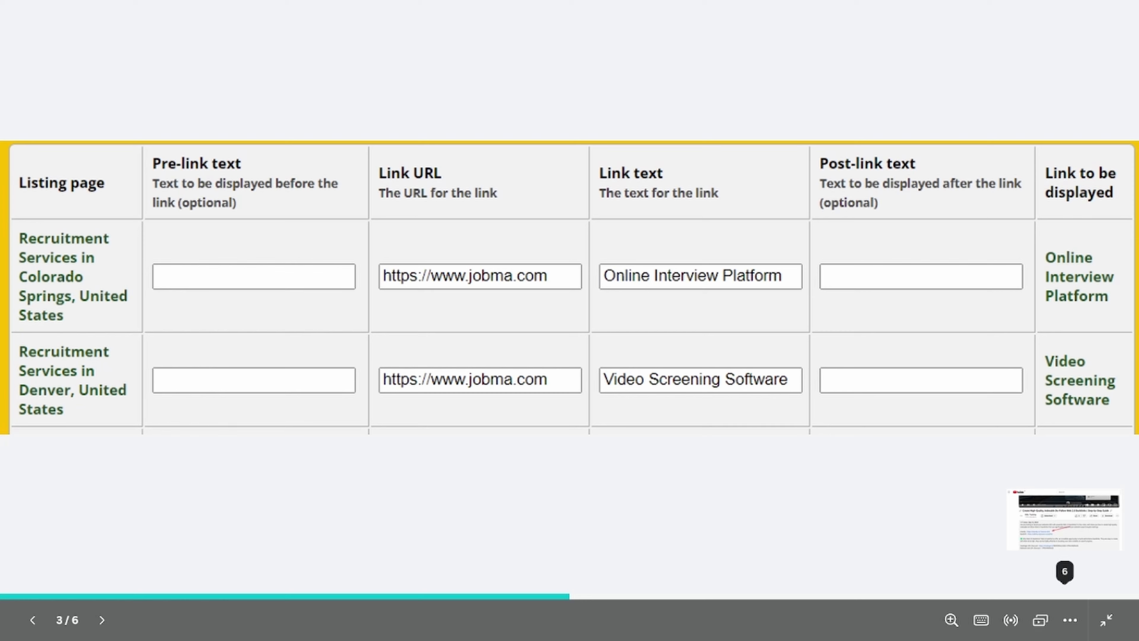
key("Right")
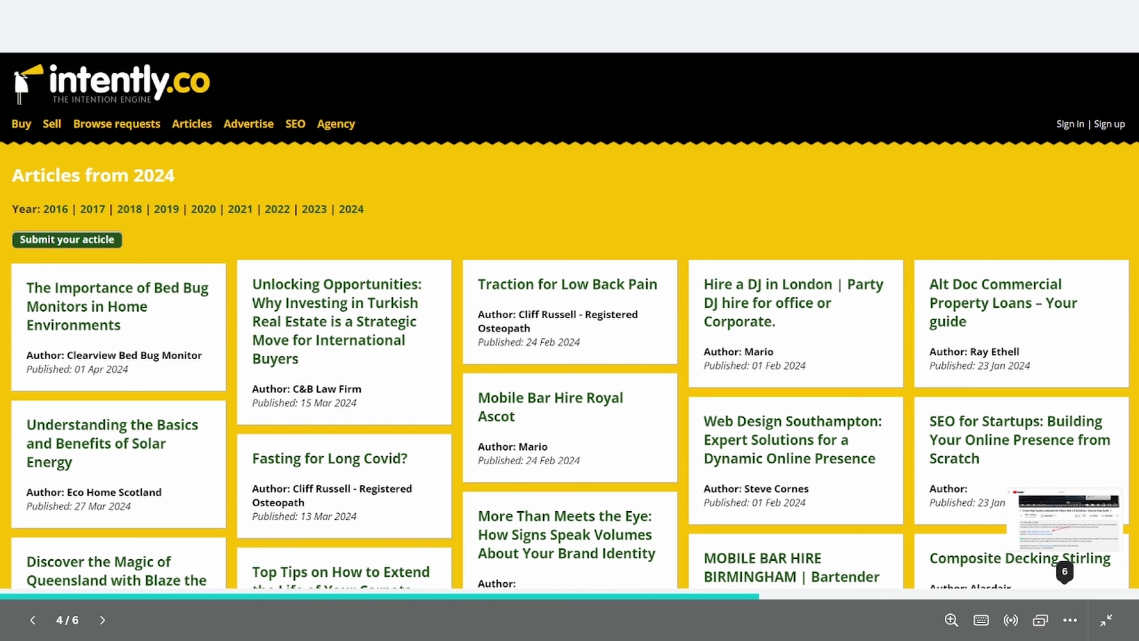
key("Right")
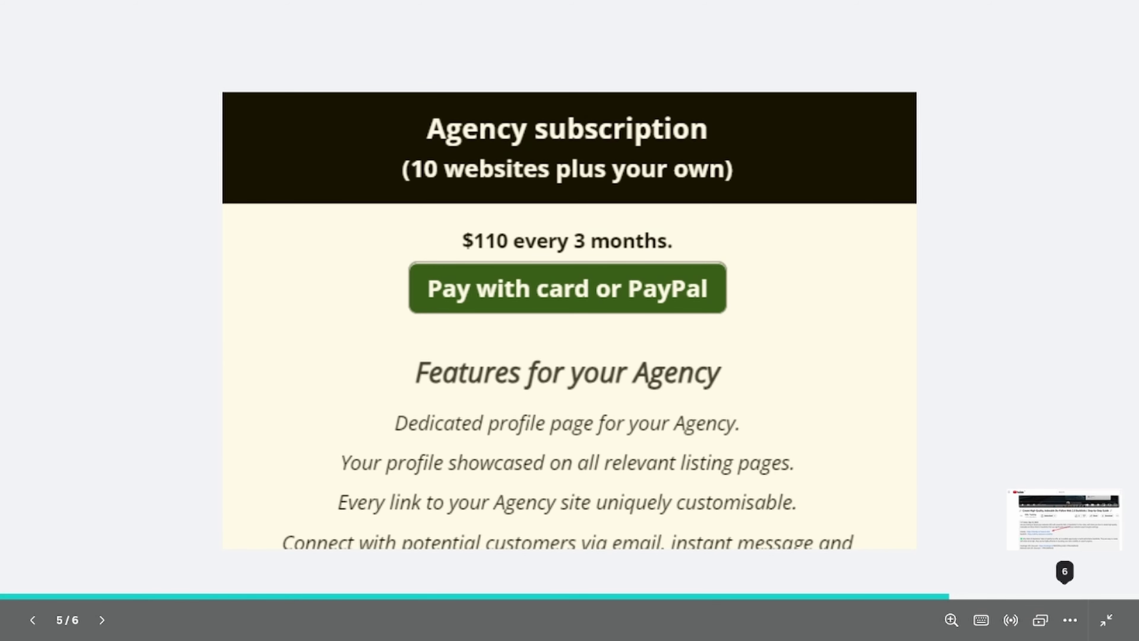
key("Right")
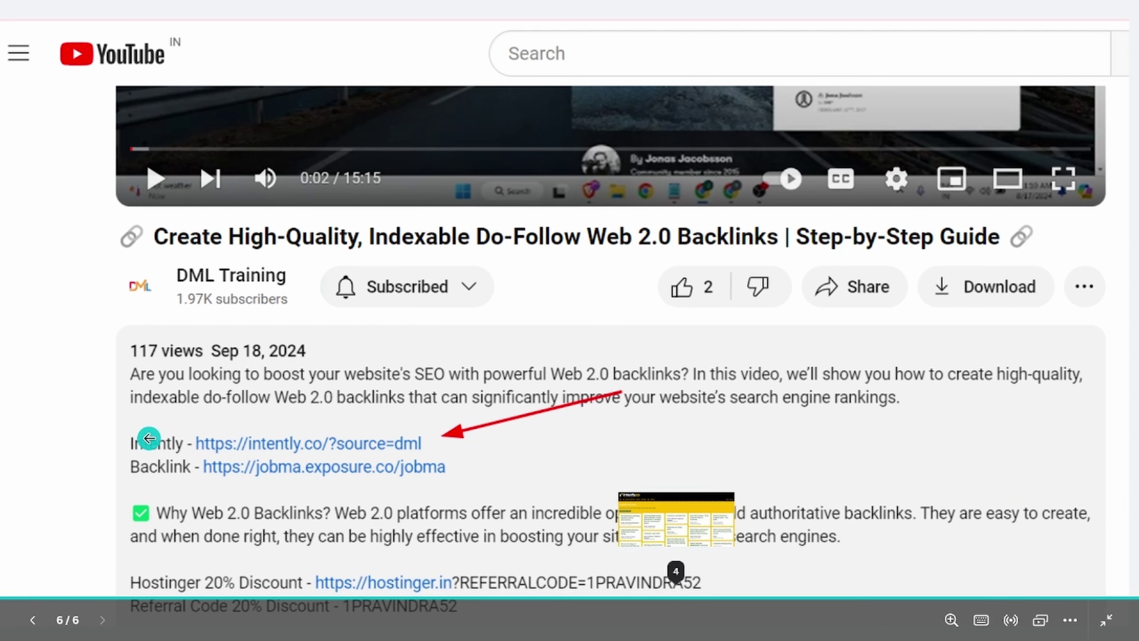
- Enter the contact's e-mail address
left_click(307, 322)
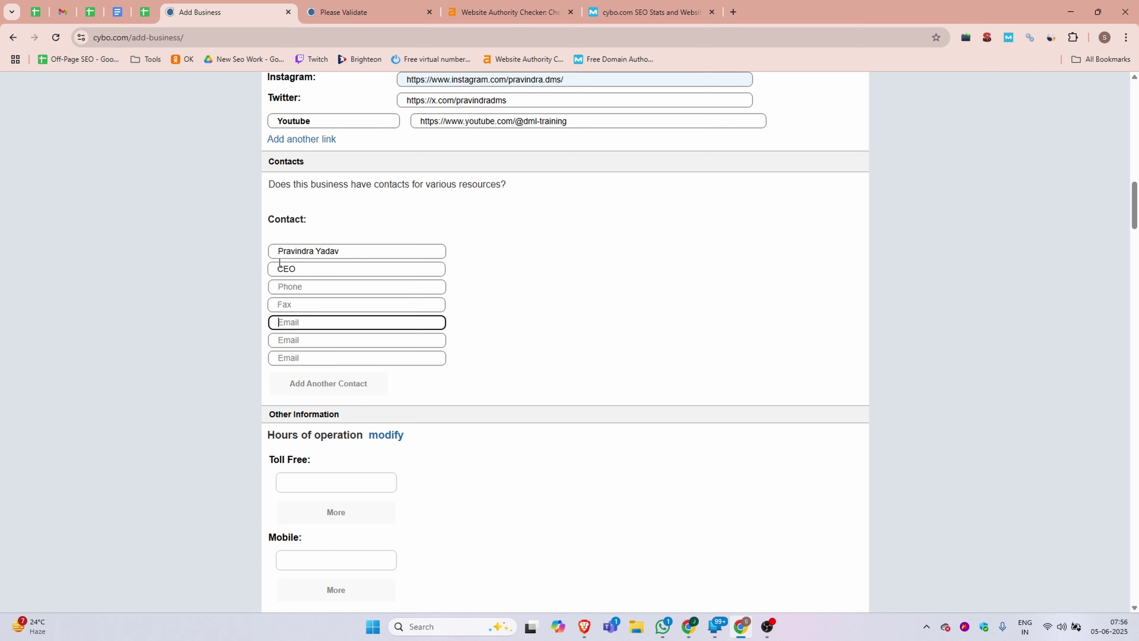
scroll(305, 278, "down", 3)
left_click(337, 305)
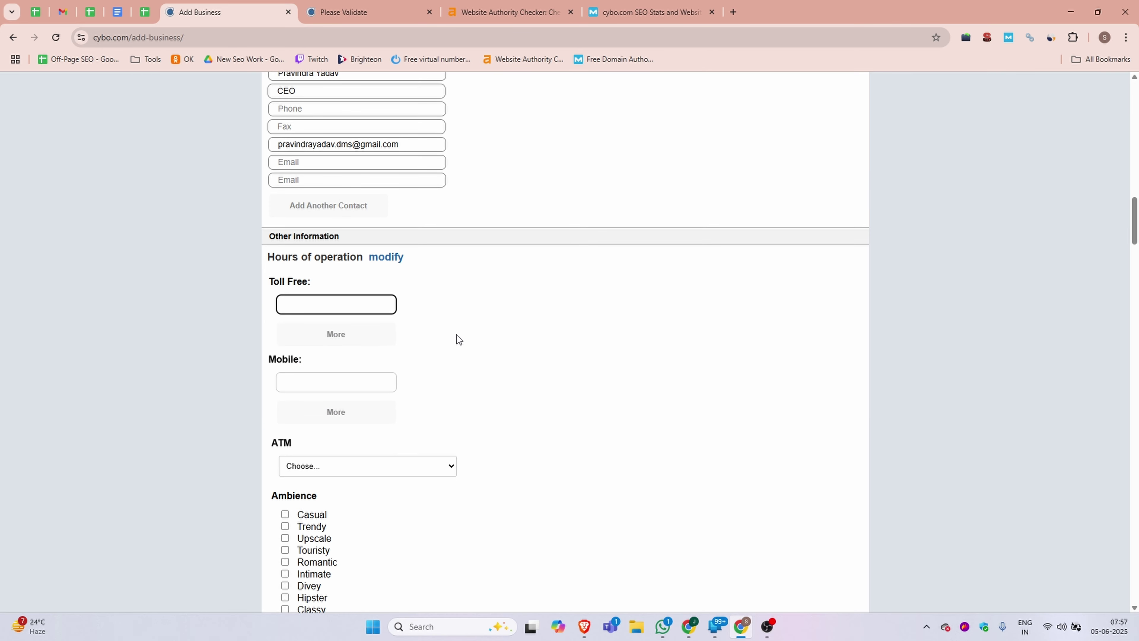
- Mark Monday through Sunday as open 24 hours in Hours of operation
left_click(384, 258)
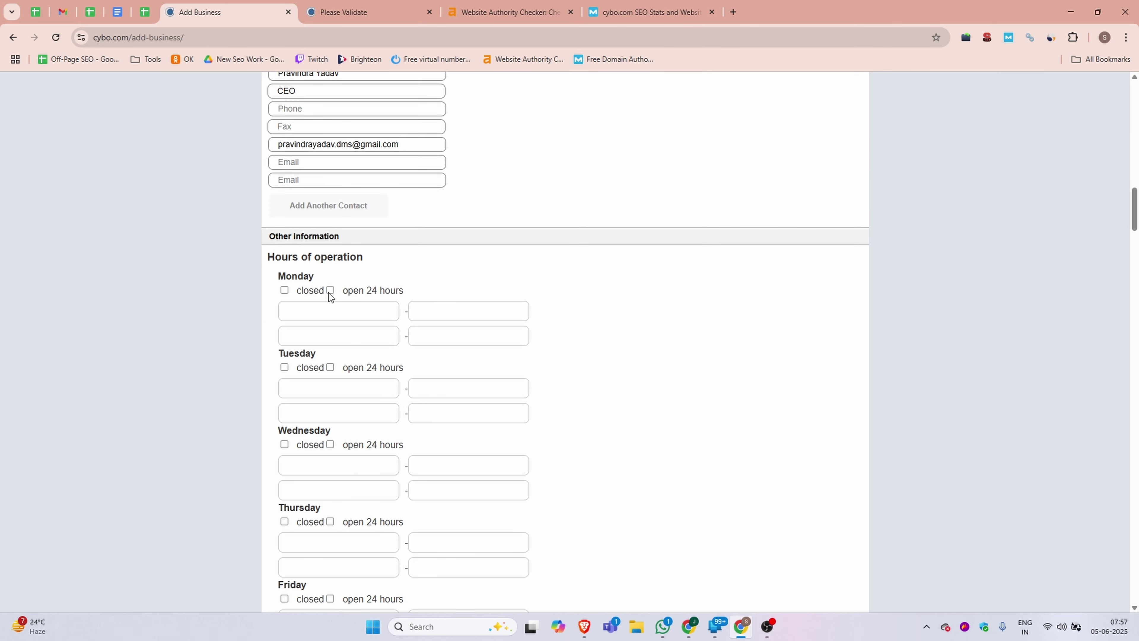
left_click(330, 291)
left_click(331, 317)
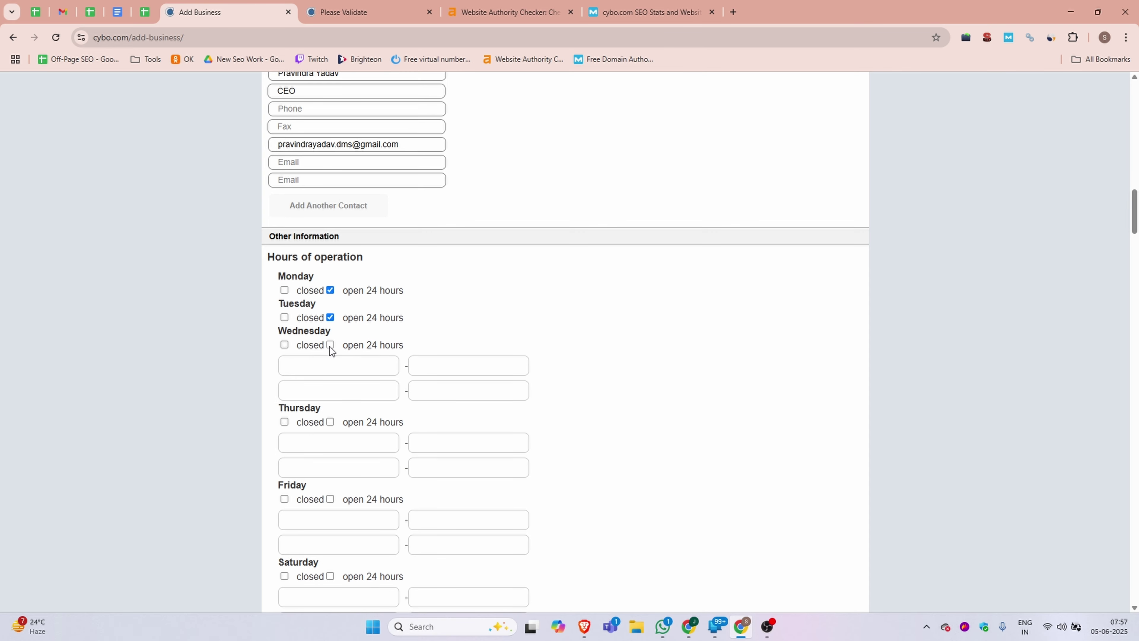
left_click(330, 345)
left_click(330, 372)
left_click(330, 399)
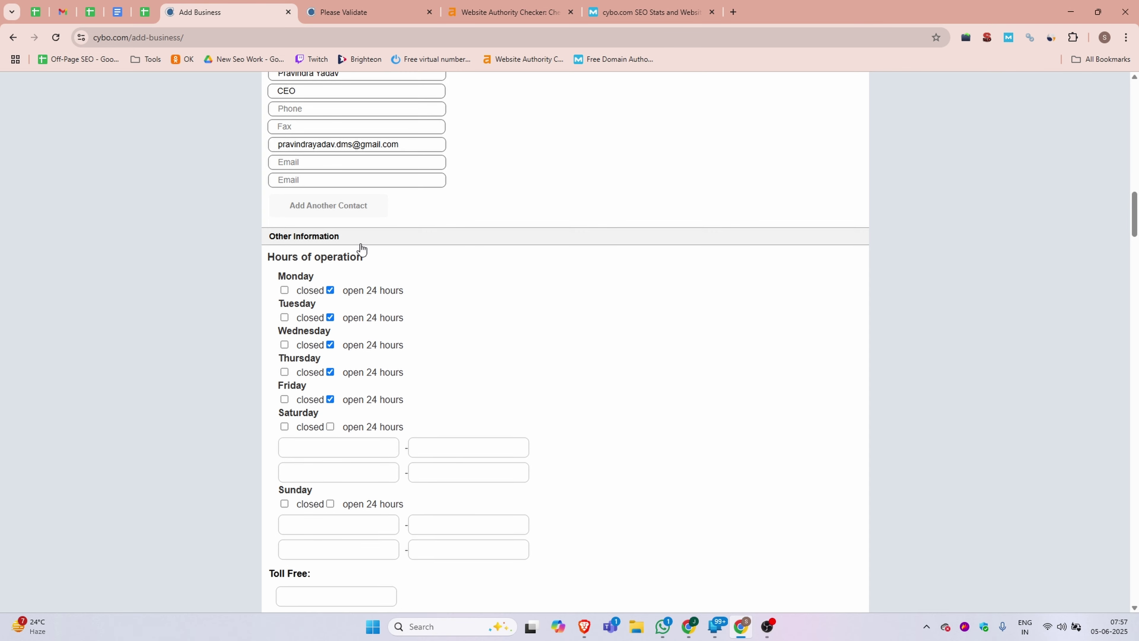
scroll(359, 401, "down", 1)
scroll(358, 402, "down", 2)
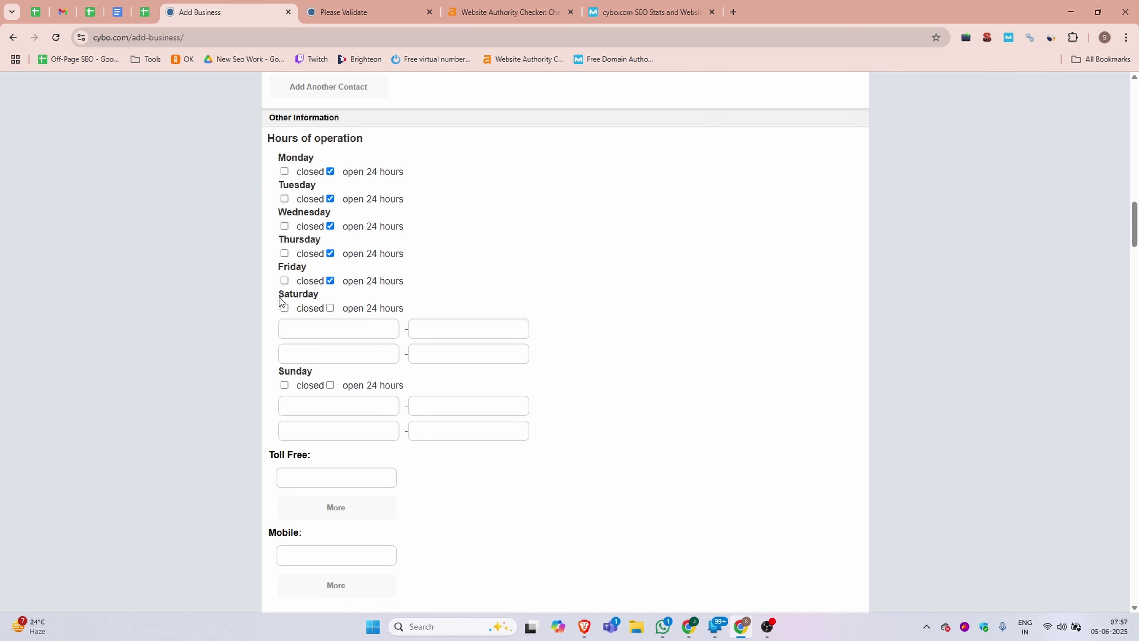
left_click(331, 308)
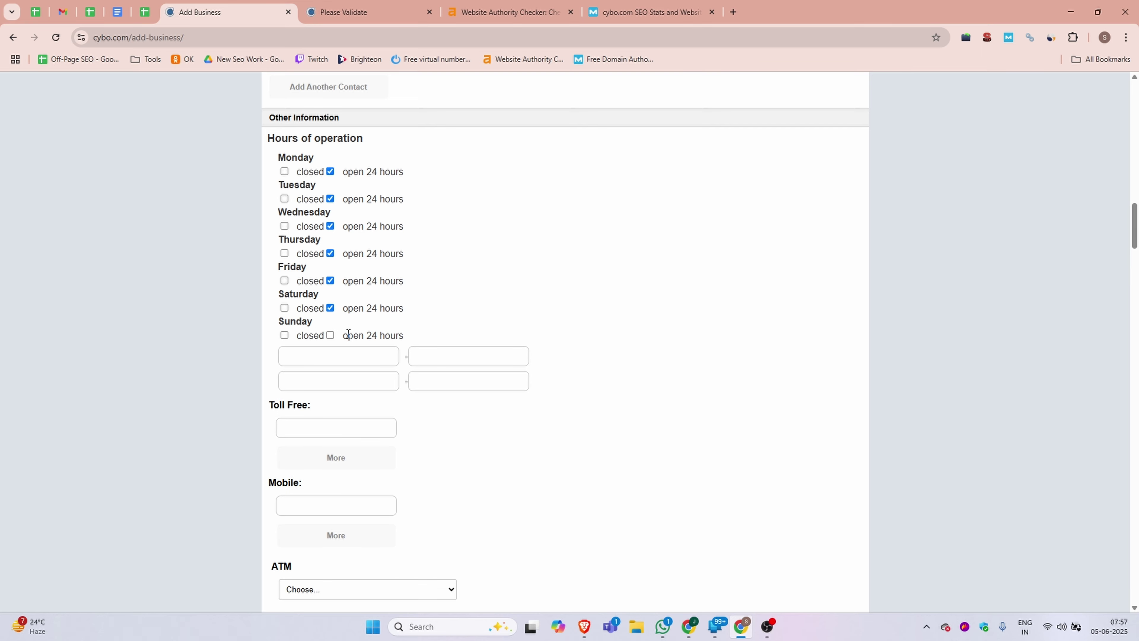
left_click(332, 335)
scroll(513, 388, "down", 4)
scroll(512, 387, "down", 6)
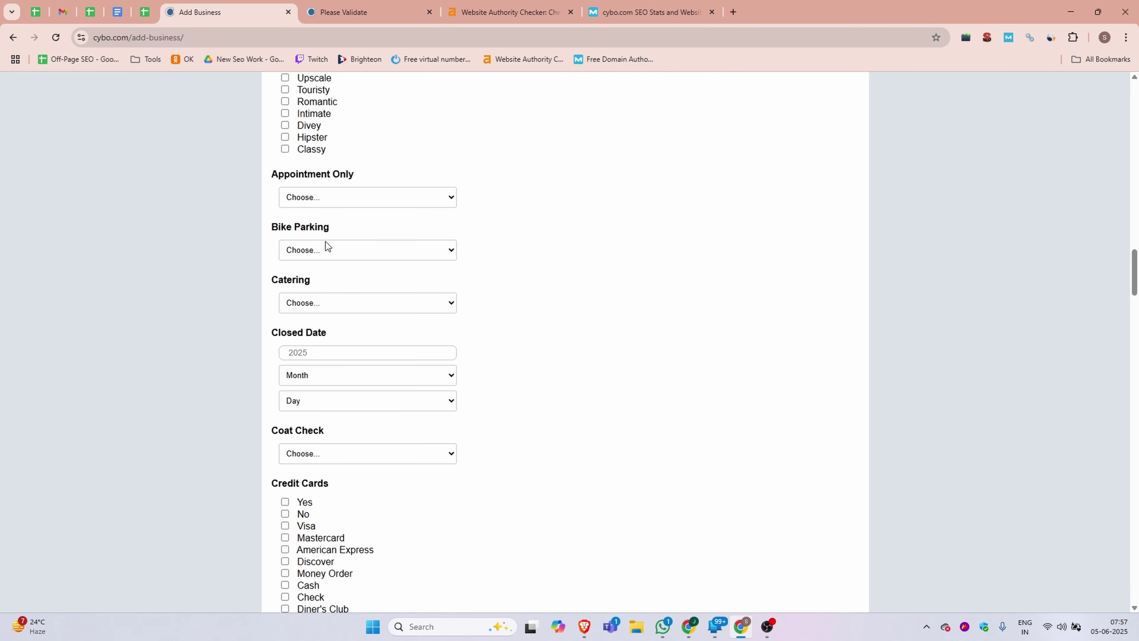
- Mark credit cards as accepted, including Google Pay and PayPal
scroll(338, 234, "up", 8)
scroll(387, 280, "down", 12)
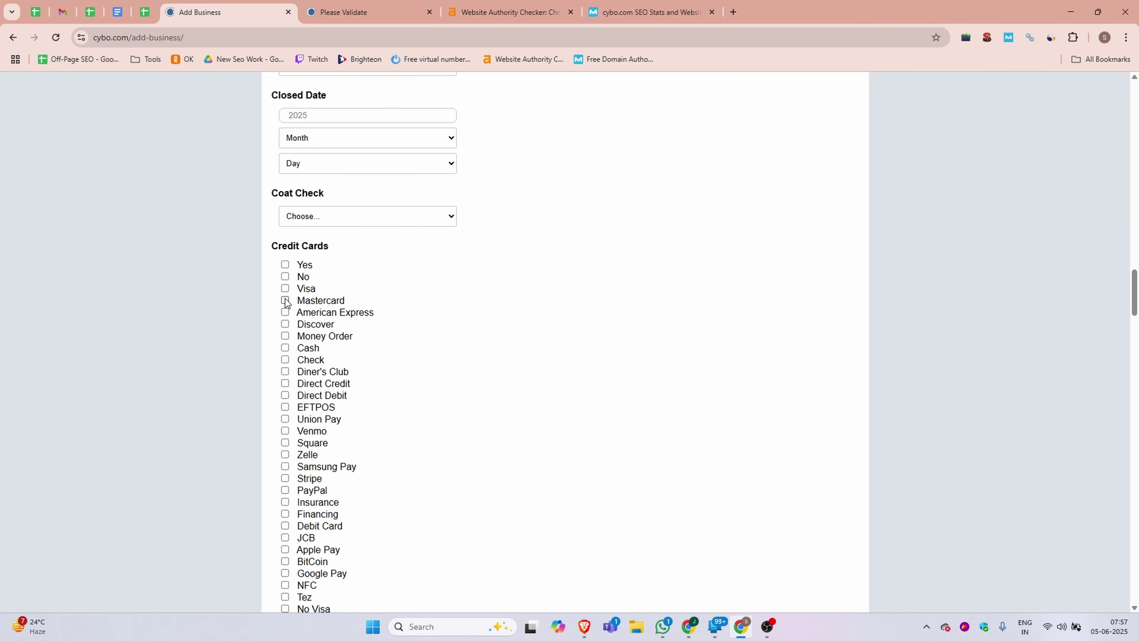
left_click(285, 264)
scroll(311, 416, "down", 5)
left_click(285, 276)
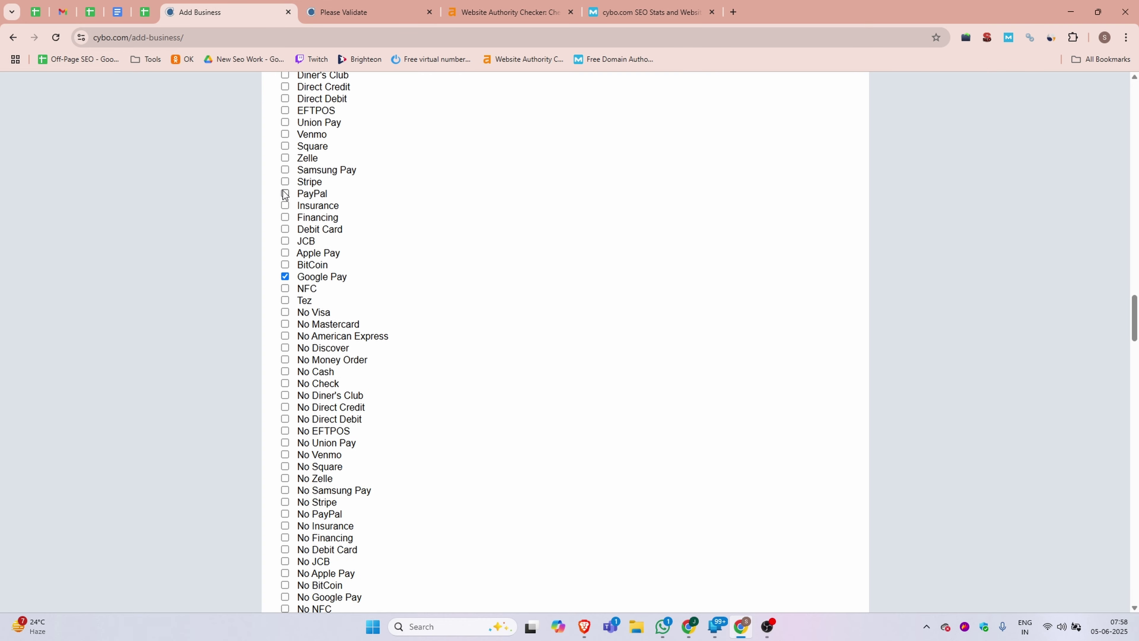
left_click(285, 193)
scroll(448, 253, "down", 10)
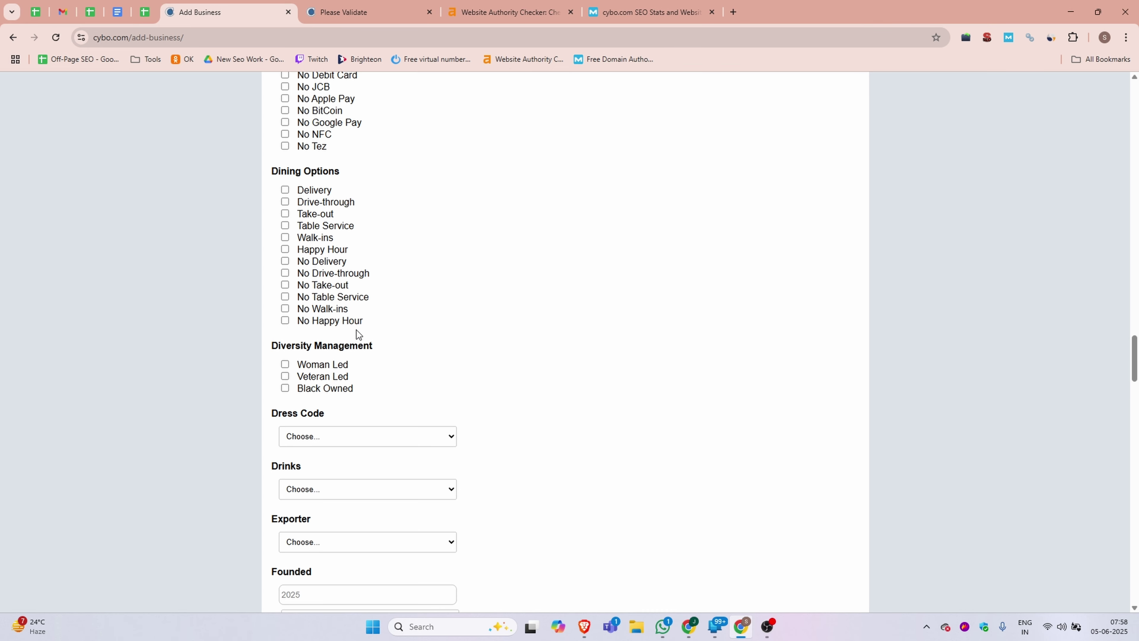
- Set the founding year to 2024 and Number of Employees to 10
scroll(354, 329, "down", 4)
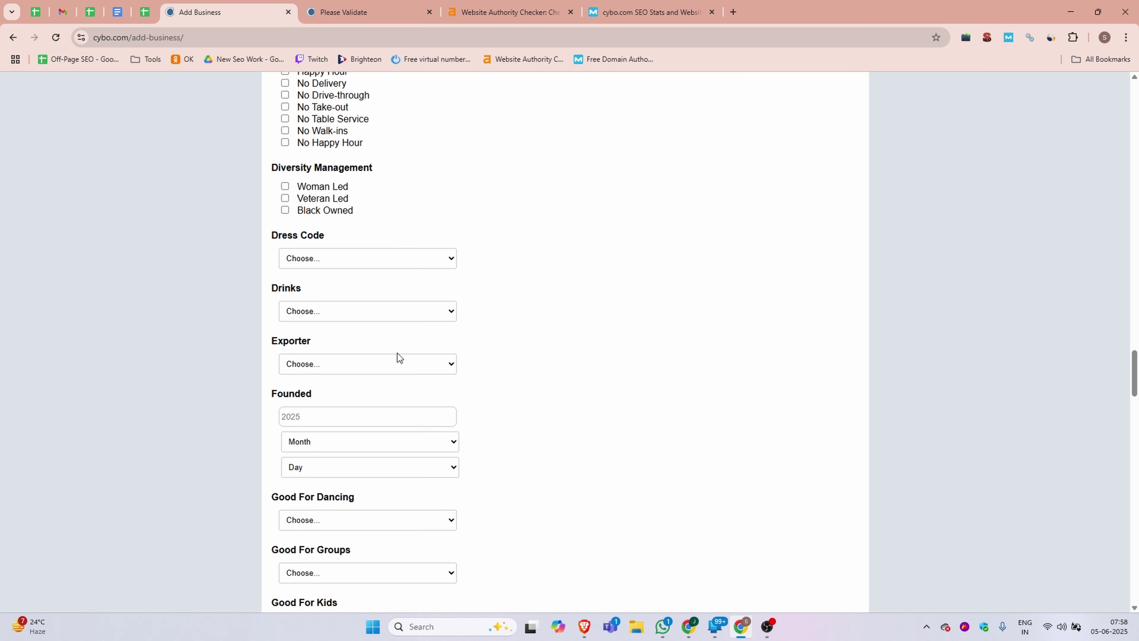
left_click(334, 416)
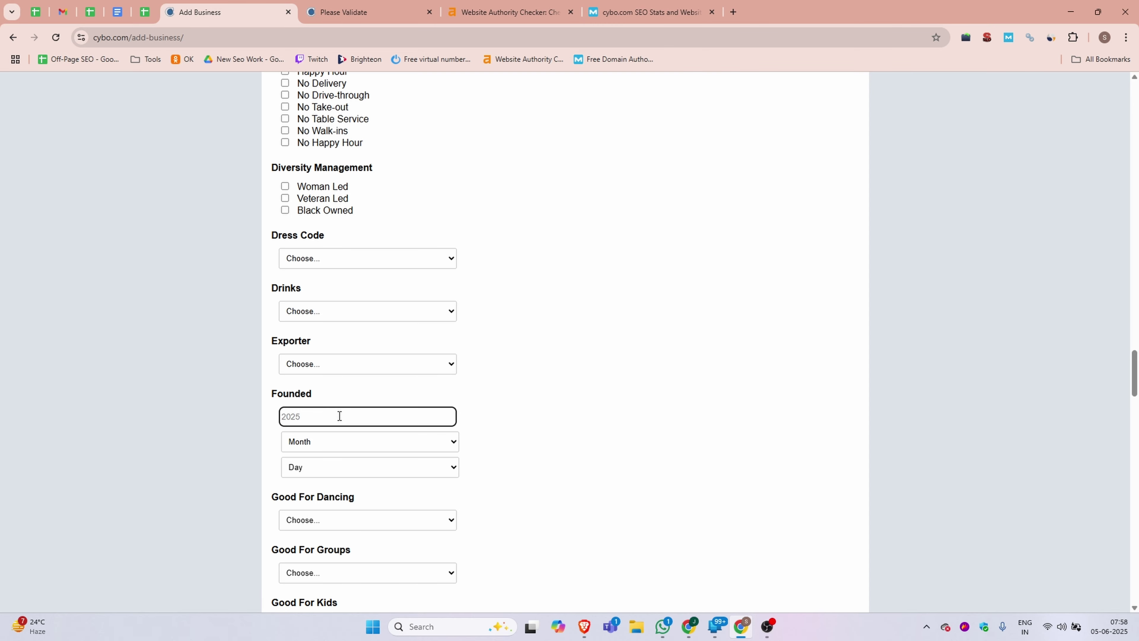
type("2024")
scroll(481, 576, "down", 4)
scroll(399, 465, "down", 10)
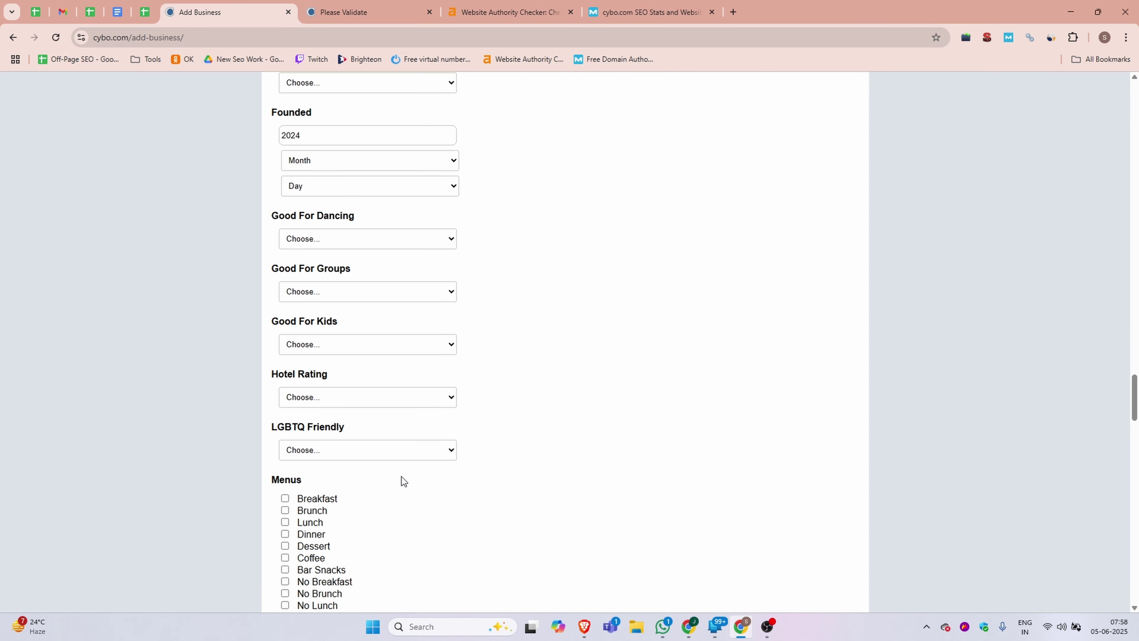
scroll(400, 464, "down", 3)
scroll(401, 464, "down", 8)
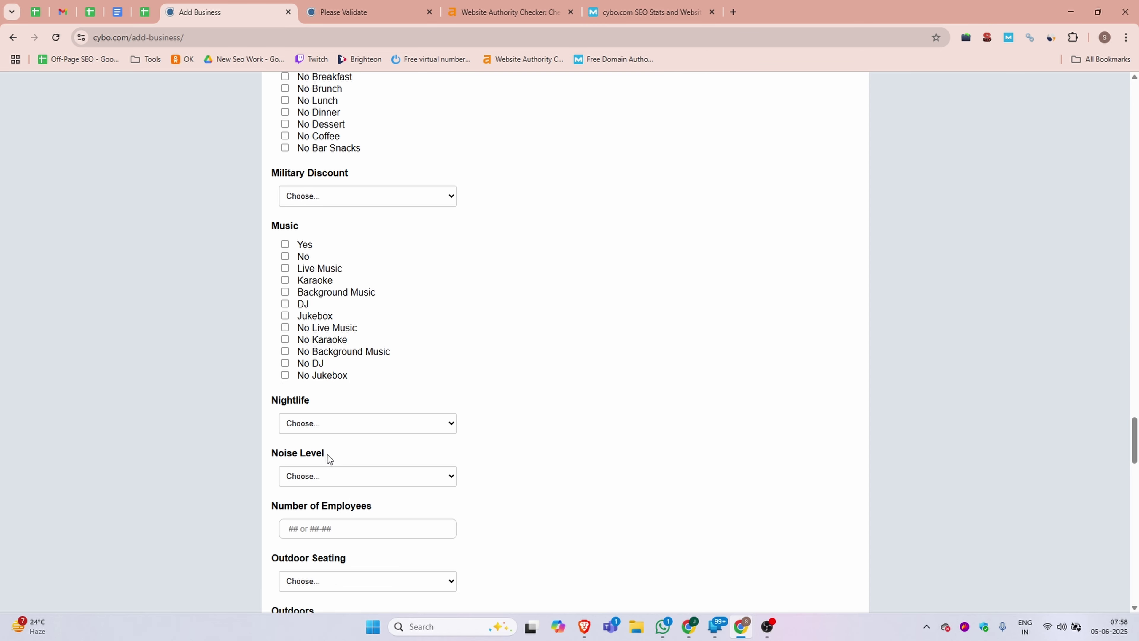
scroll(370, 556, "up", 4)
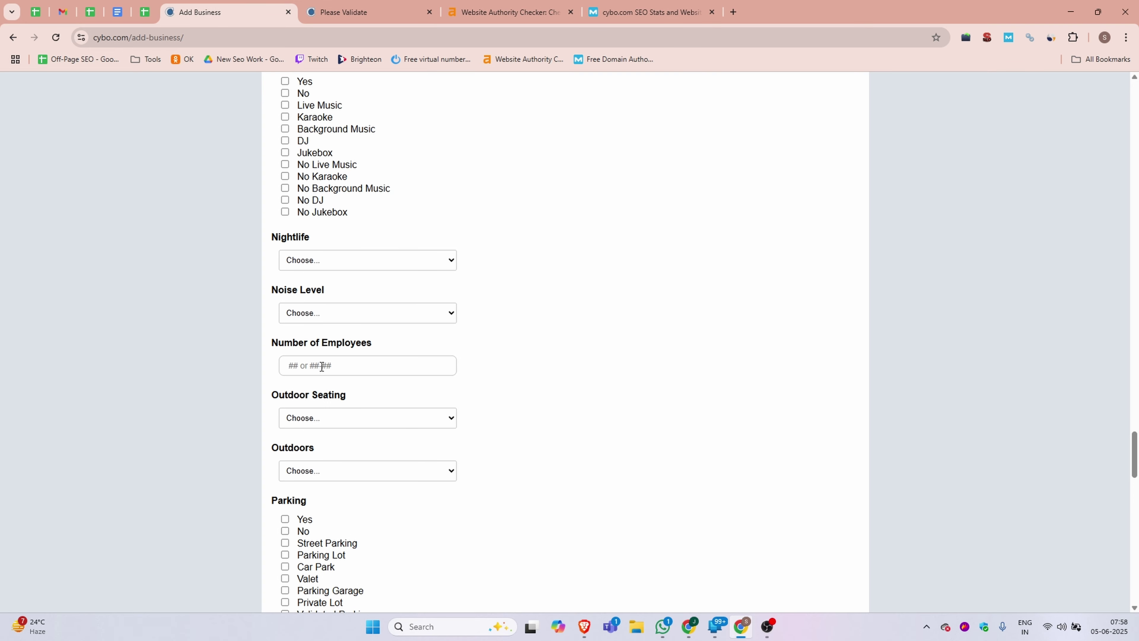
left_click(322, 366)
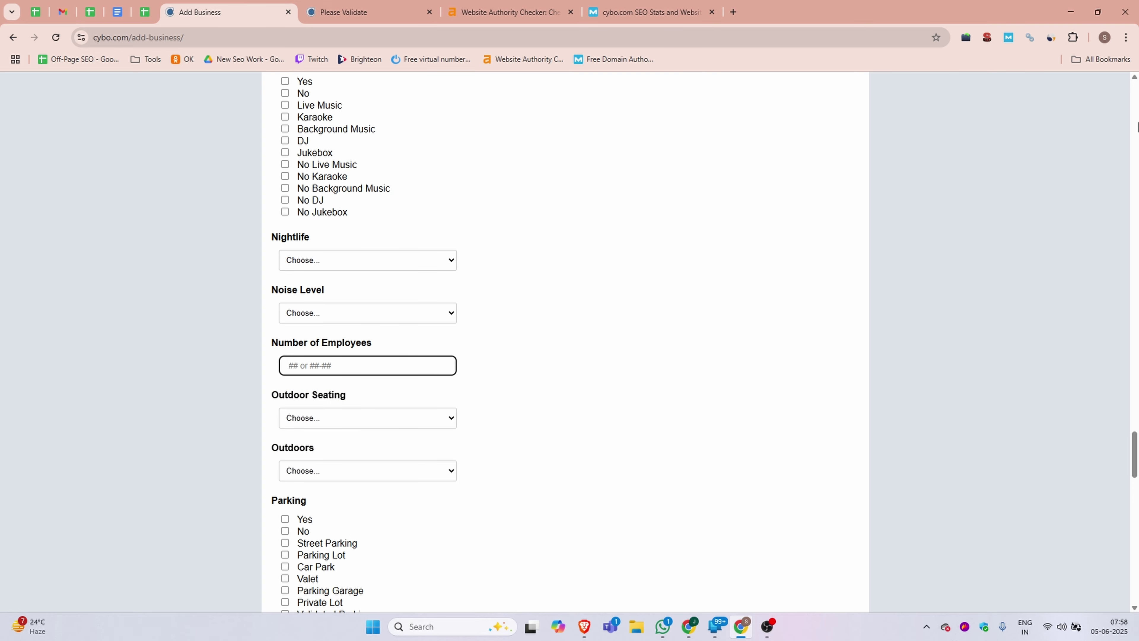
type("10")
scroll(341, 359, "down", 20)
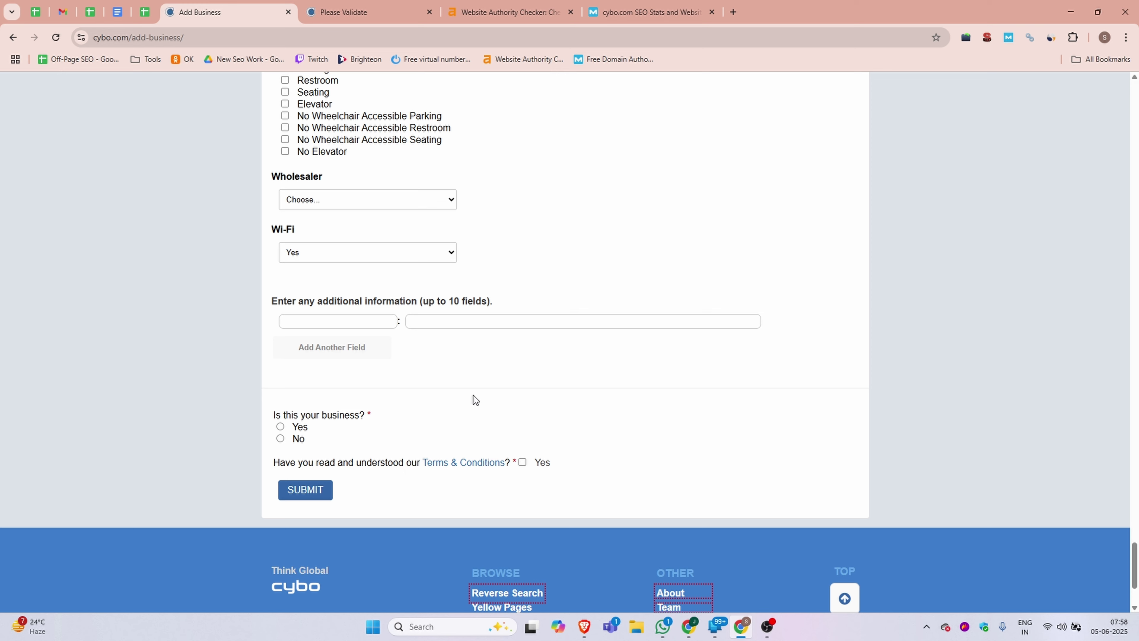
- Answer Yes to 'Is this your business?', accept the Terms & Conditions, and submit the DML Training listing
left_click(280, 428)
left_click(522, 461)
left_click(314, 489)
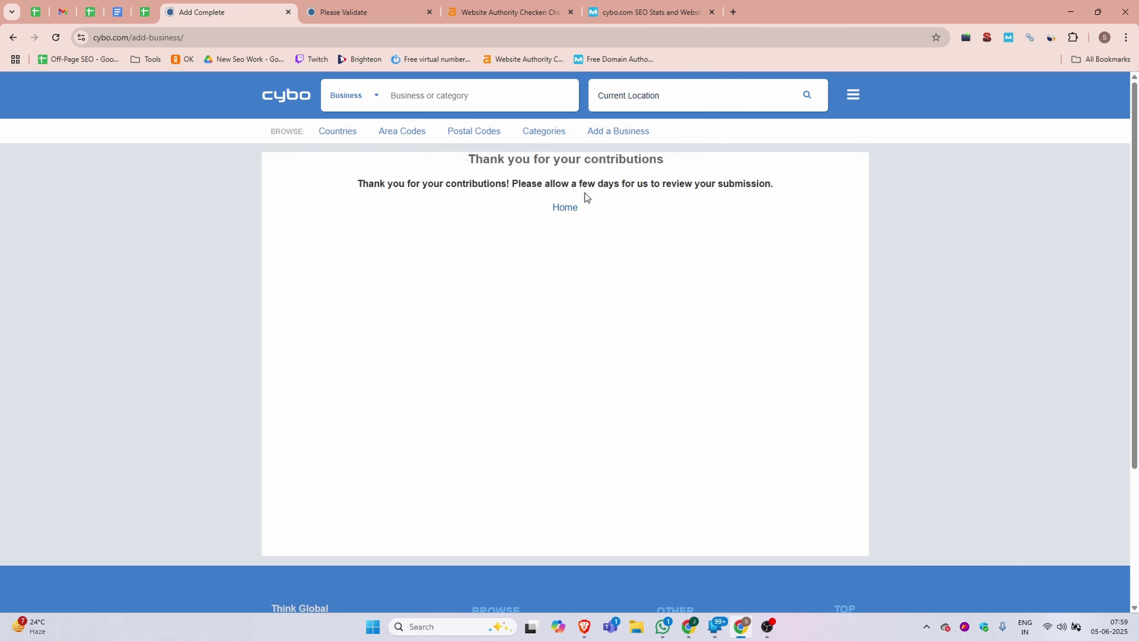
- Go to Manage Profile from the account menu and review the profile page showing 'No businesses reviewed.'
left_click(853, 95)
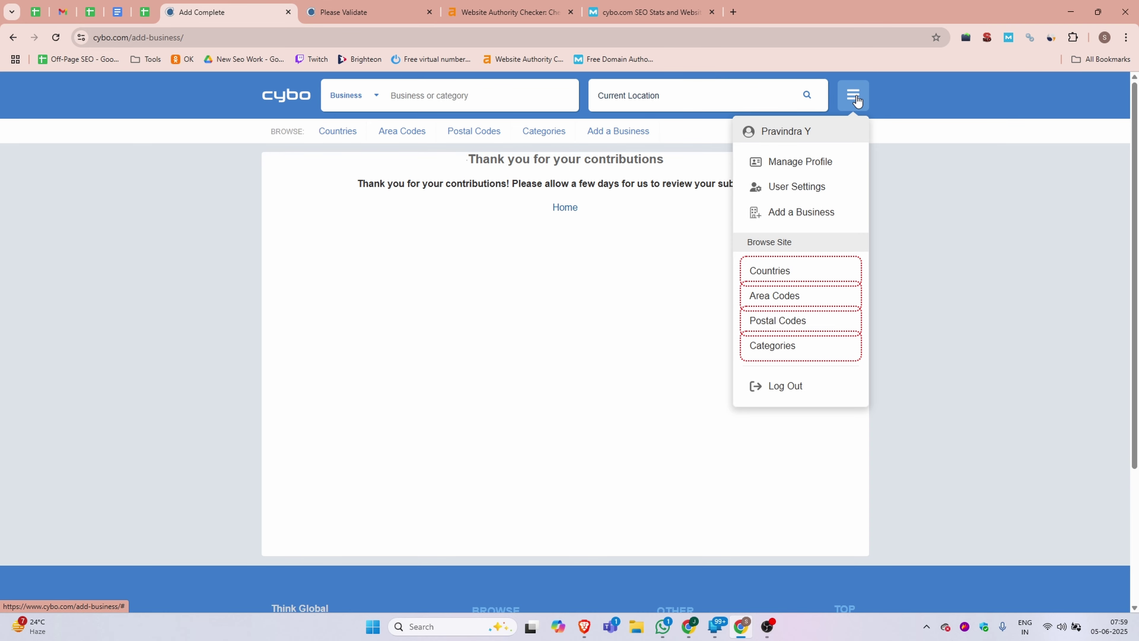
left_click(805, 167)
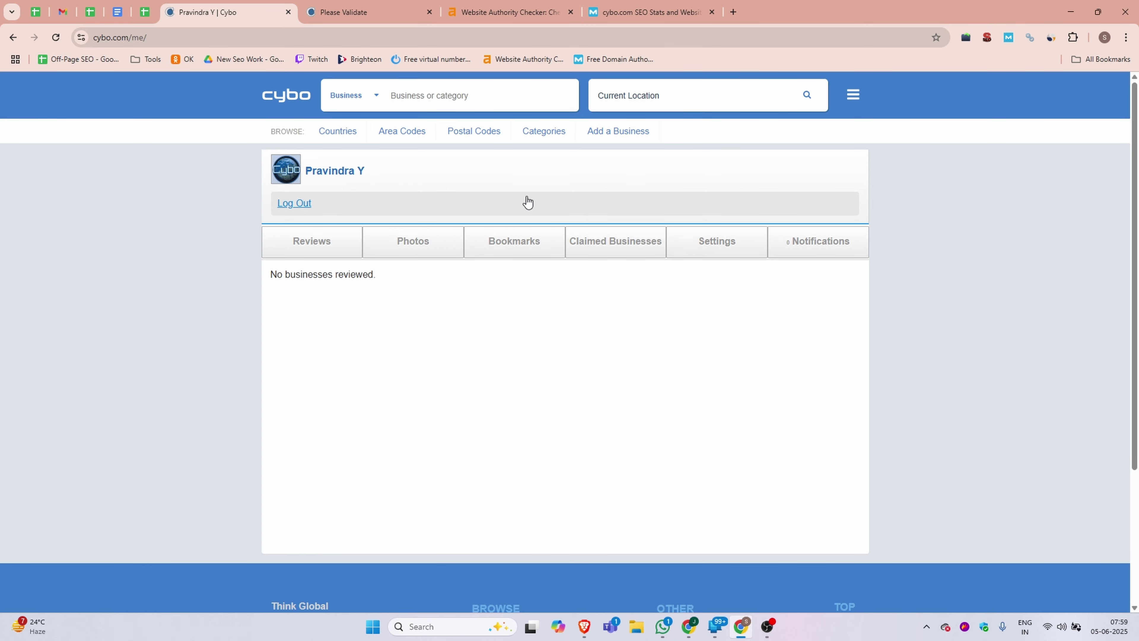
scroll(656, 261, "down", 3)
scroll(656, 261, "up", 5)
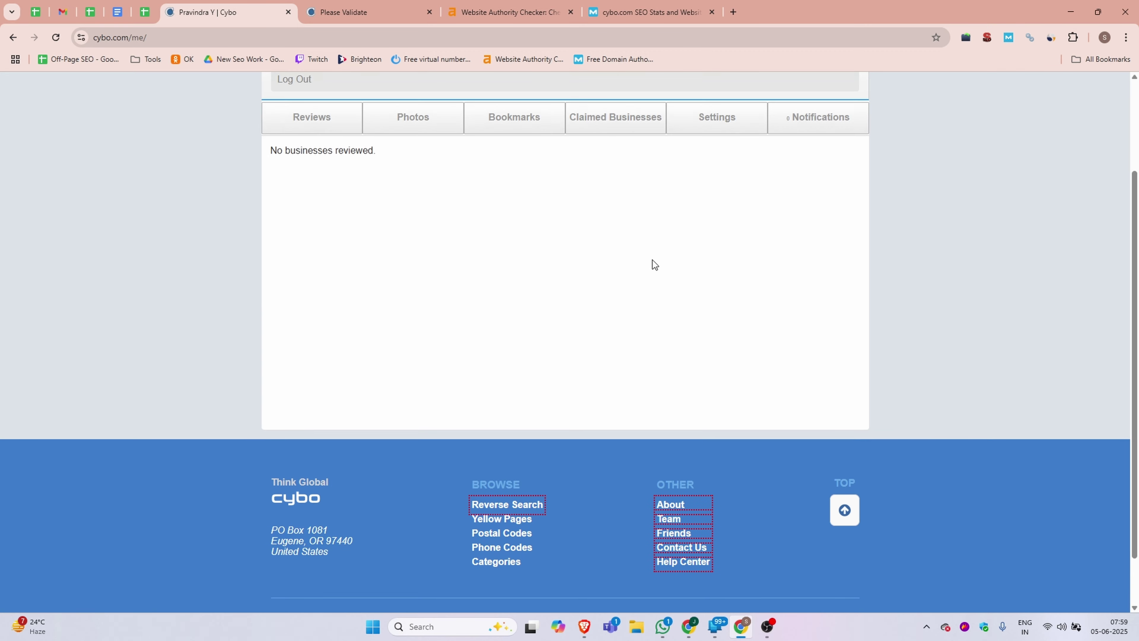
left_click(853, 99)
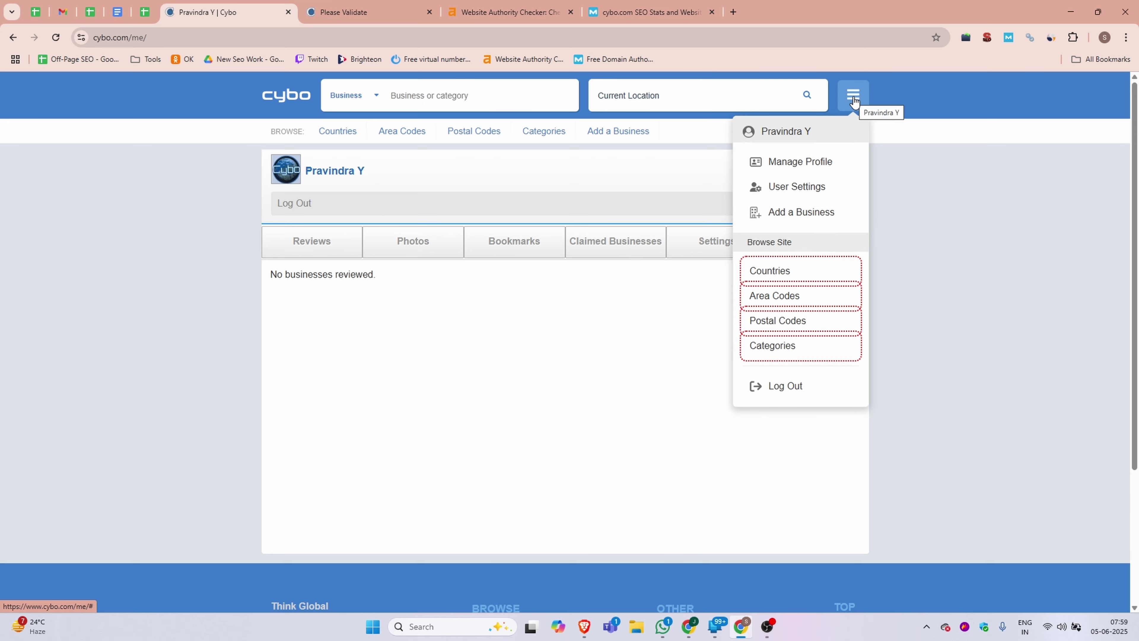